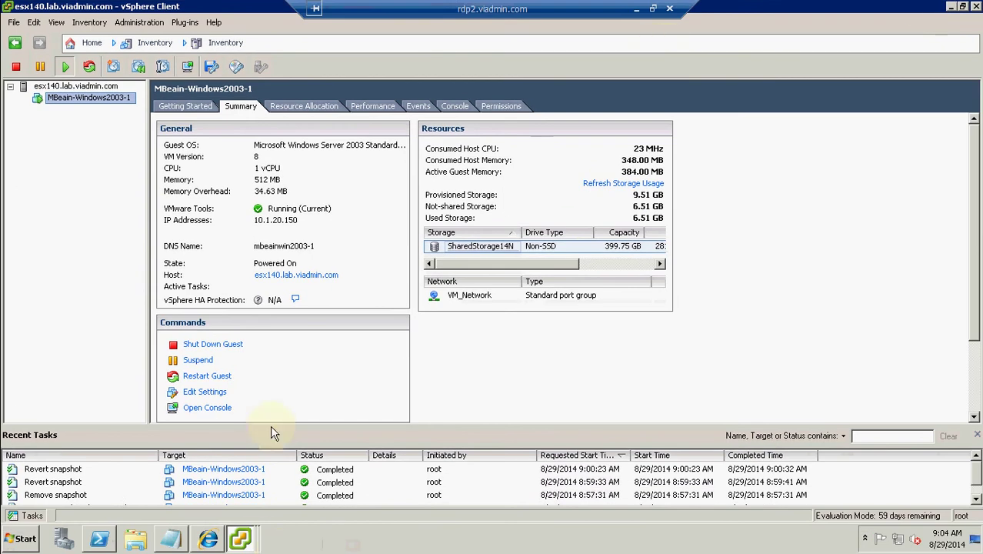
- Examine the MBeain-Windows2003-1 guest desktop in its console and the snapshot commands available for that virtual machine
{"action": "left_click", "coordinate": [257, 544]}
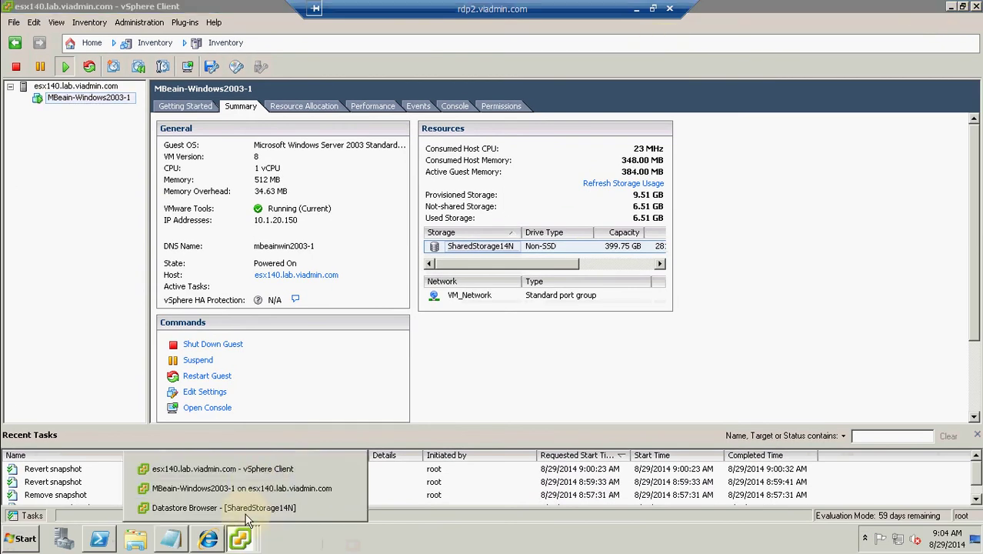
{"action": "left_click", "coordinate": [254, 489]}
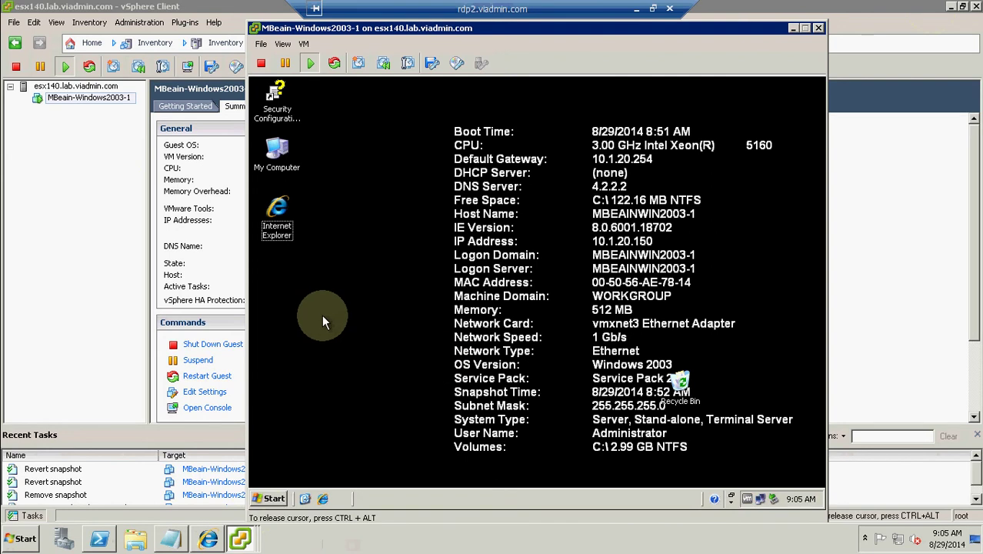
{"action": "left_click", "coordinate": [67, 177]}
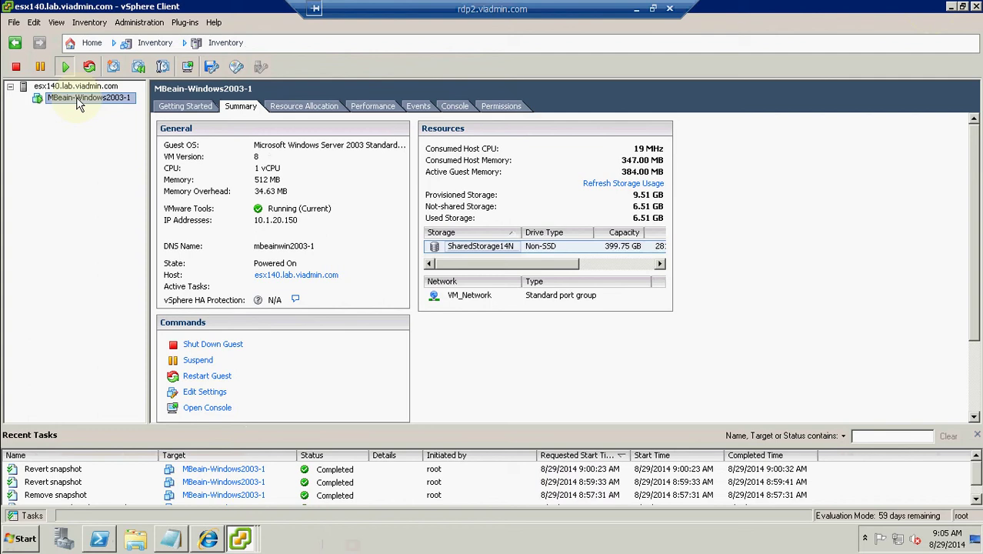
{"action": "right_click", "coordinate": [76, 97]}
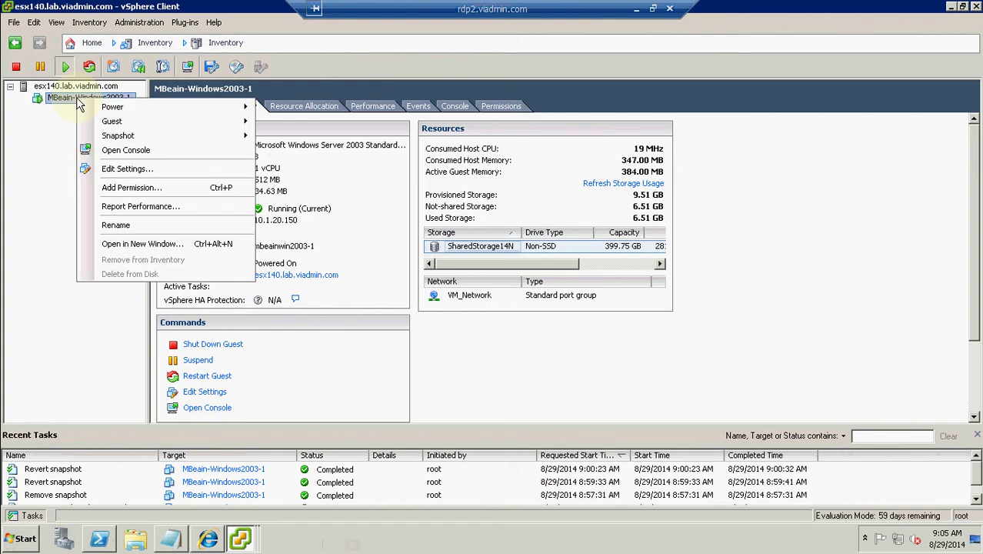
{"action": "mouse_move", "coordinate": [230, 136]}
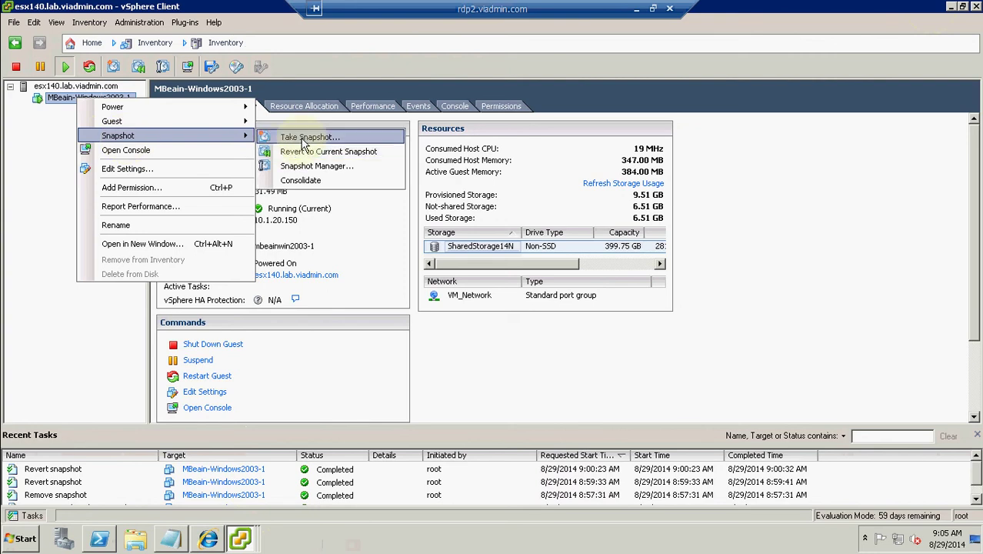
{"action": "left_click", "coordinate": [44, 215]}
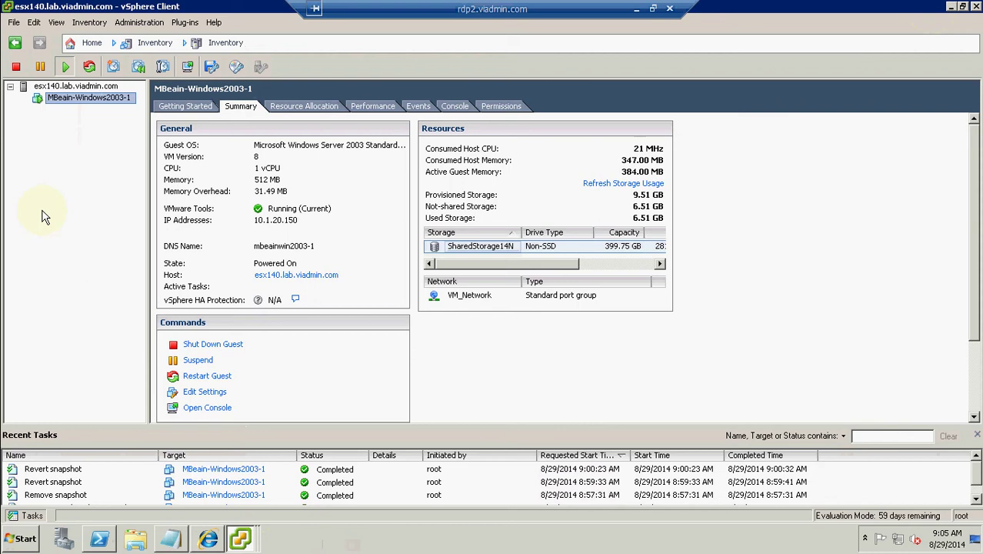
{"action": "left_click", "coordinate": [240, 538]}
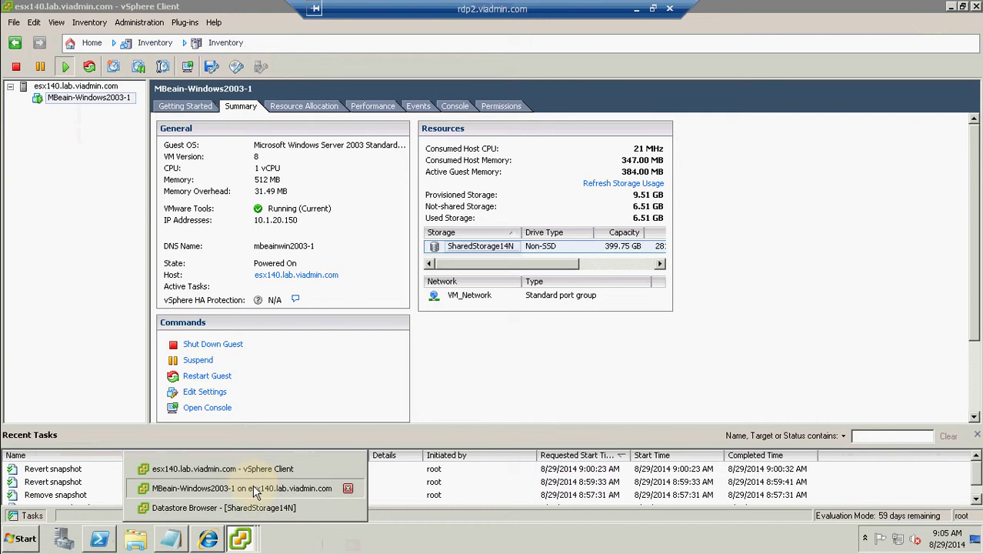
{"action": "left_click", "coordinate": [254, 488]}
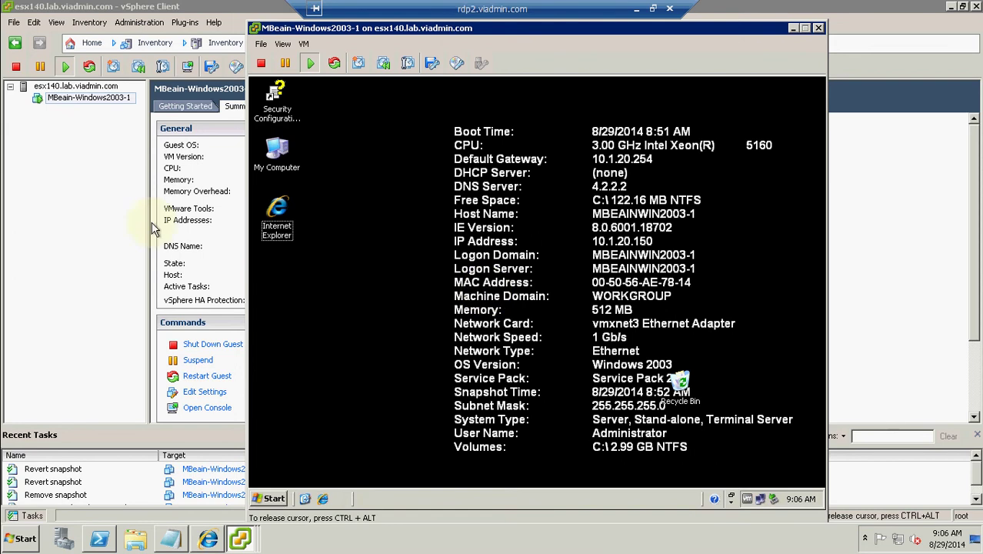
- Open the Snapshot Manager for MBeain-Windows2003-1 and view the details of the Windows Server 2003 Updated snapshot
{"action": "left_click", "coordinate": [77, 164]}
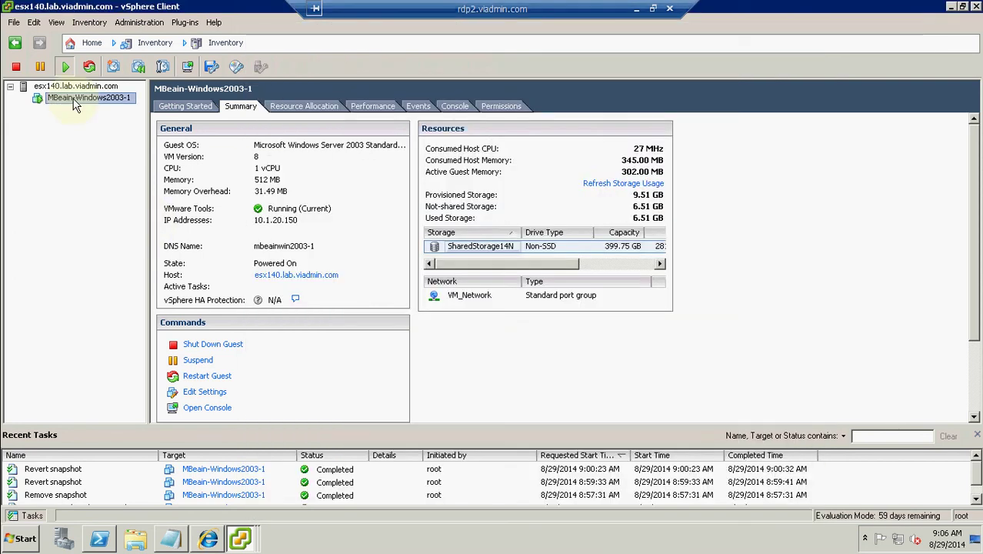
{"action": "right_click", "coordinate": [74, 101]}
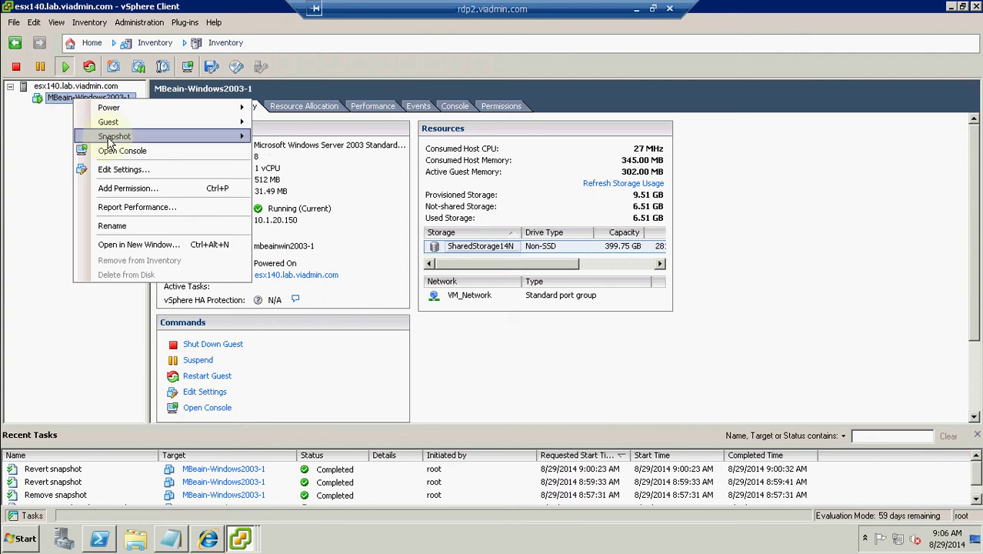
{"action": "mouse_move", "coordinate": [112, 139]}
{"action": "left_click", "coordinate": [303, 165]}
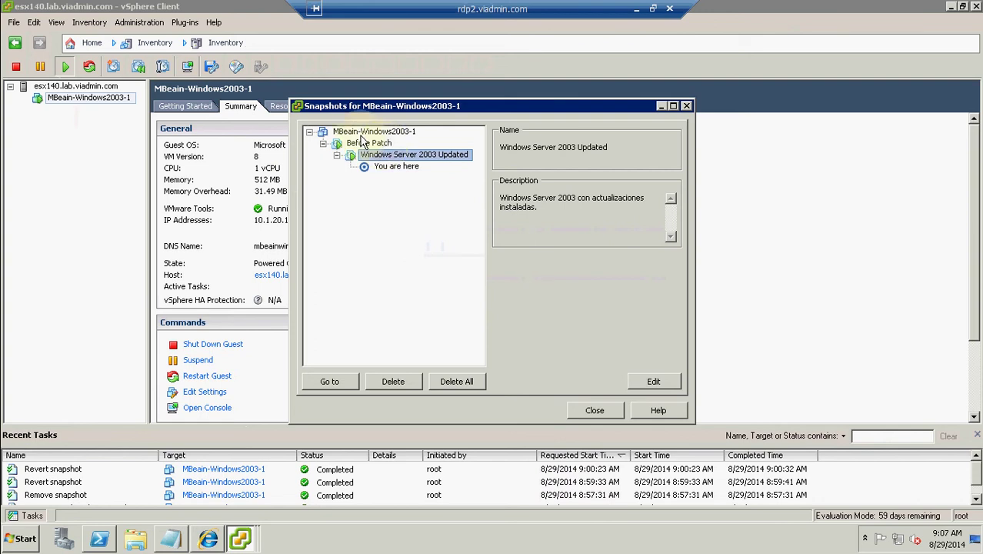
{"action": "left_click", "coordinate": [309, 132]}
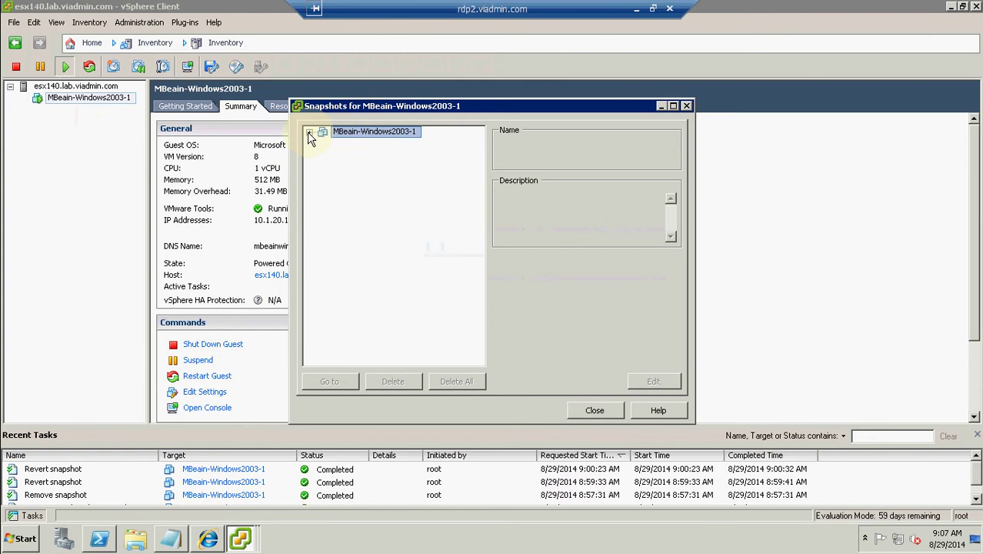
{"action": "left_click", "coordinate": [309, 133]}
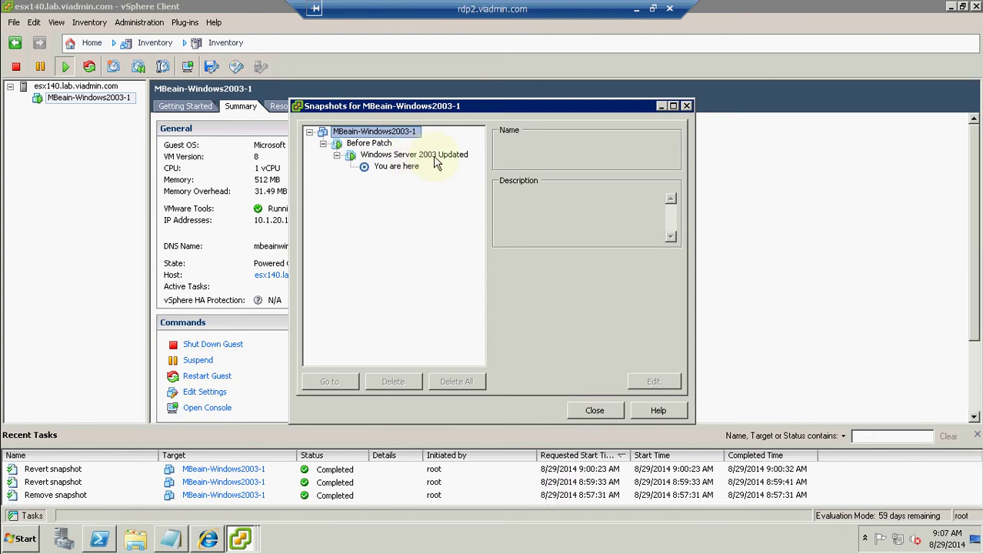
{"action": "left_click", "coordinate": [438, 158]}
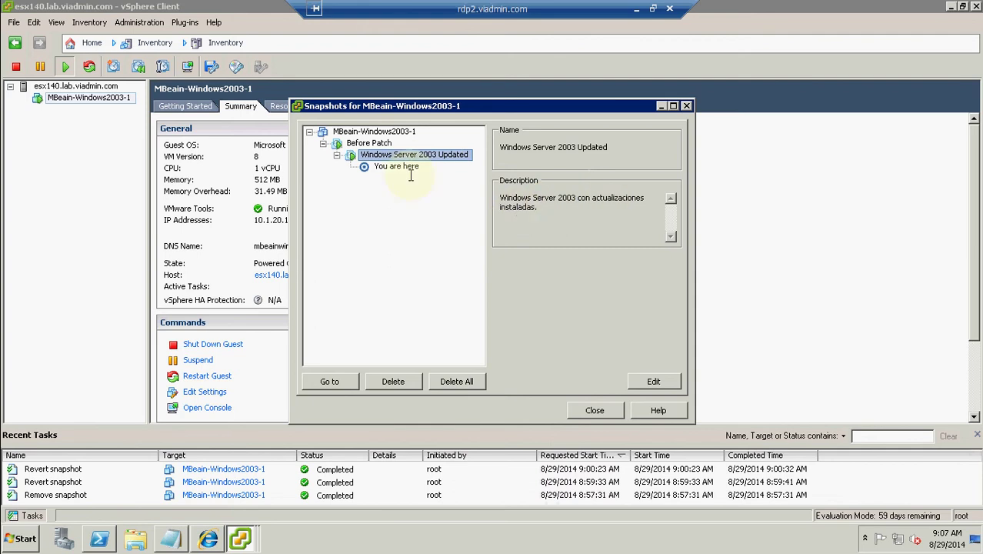
- Check the guest's system information in the virtual machine console, and minimize the console
{"action": "left_click", "coordinate": [236, 542]}
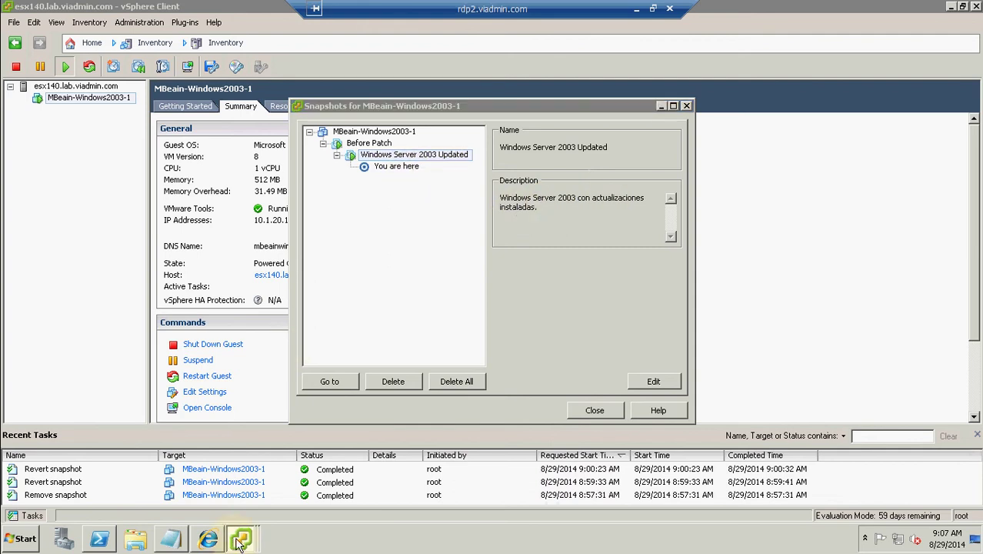
{"action": "left_click", "coordinate": [246, 488]}
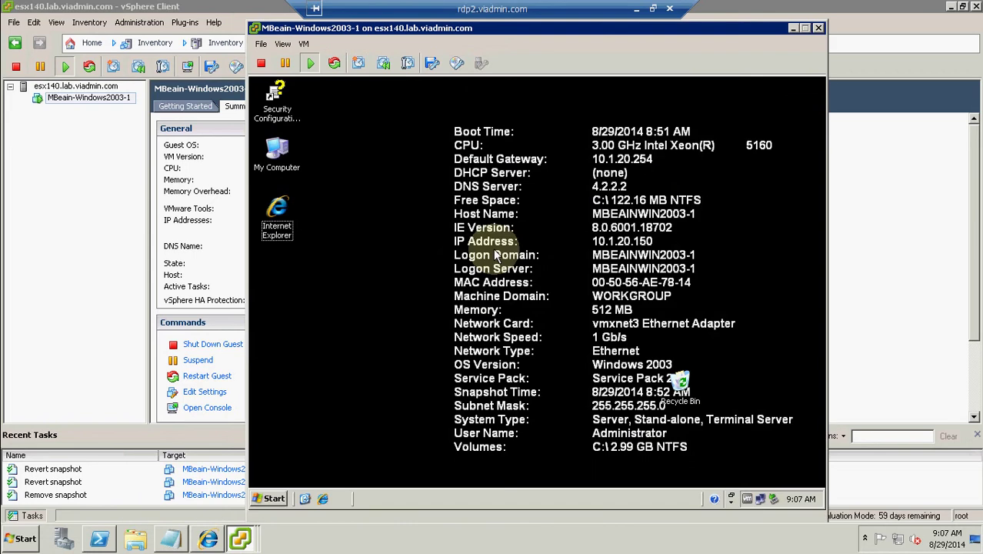
{"action": "left_click", "coordinate": [794, 31]}
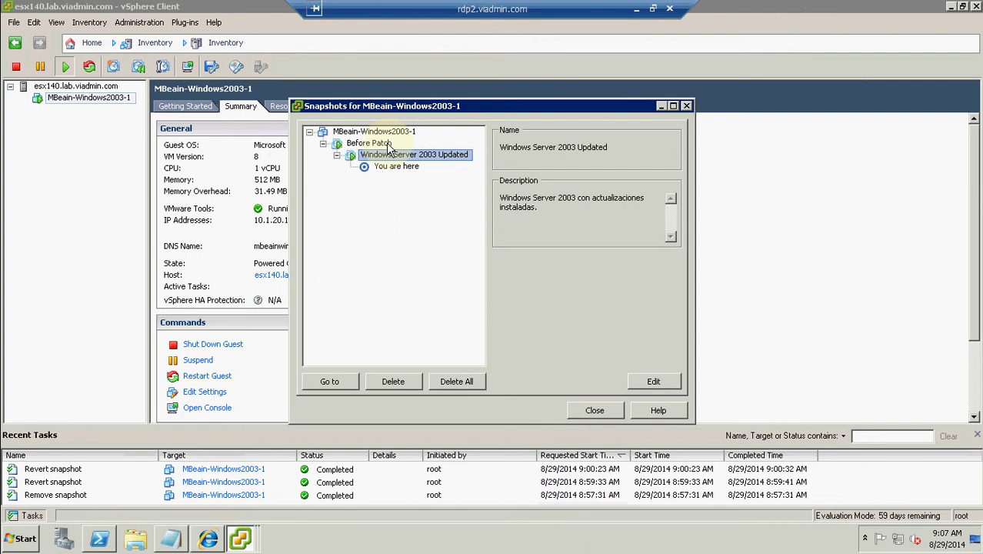
- Revert the virtual machine to the Before Patch snapshot and close the Snapshot Manager
{"action": "left_click", "coordinate": [377, 143]}
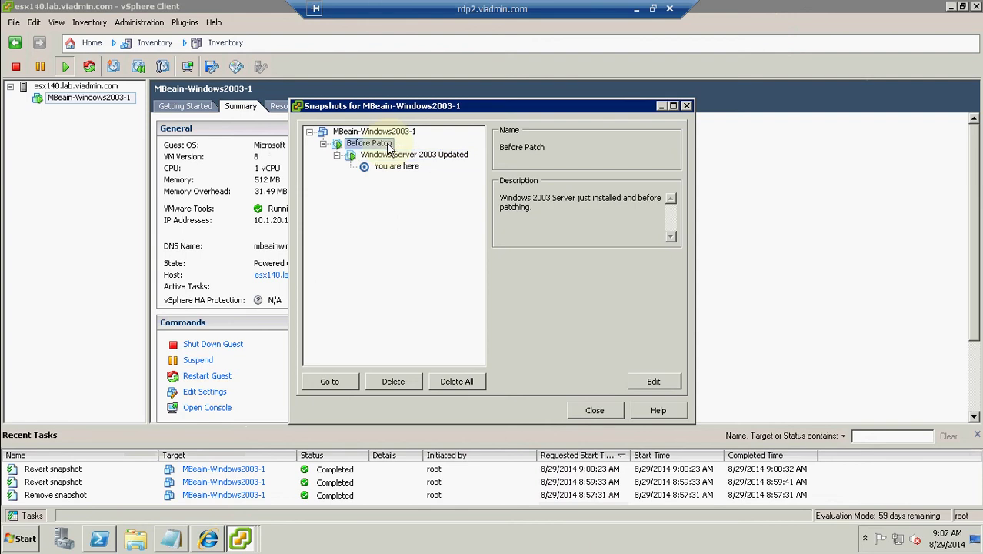
{"action": "left_click", "coordinate": [339, 381]}
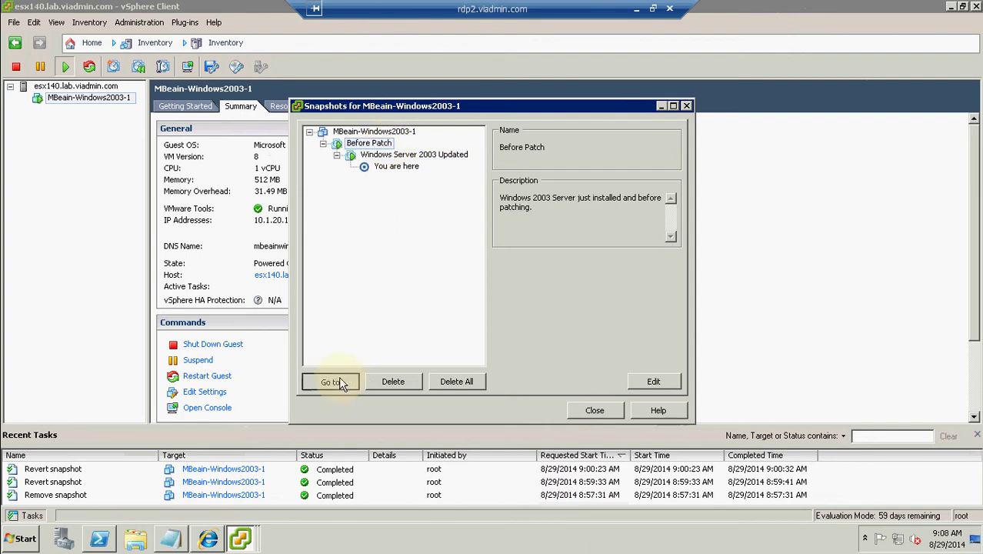
{"action": "left_click", "coordinate": [536, 318]}
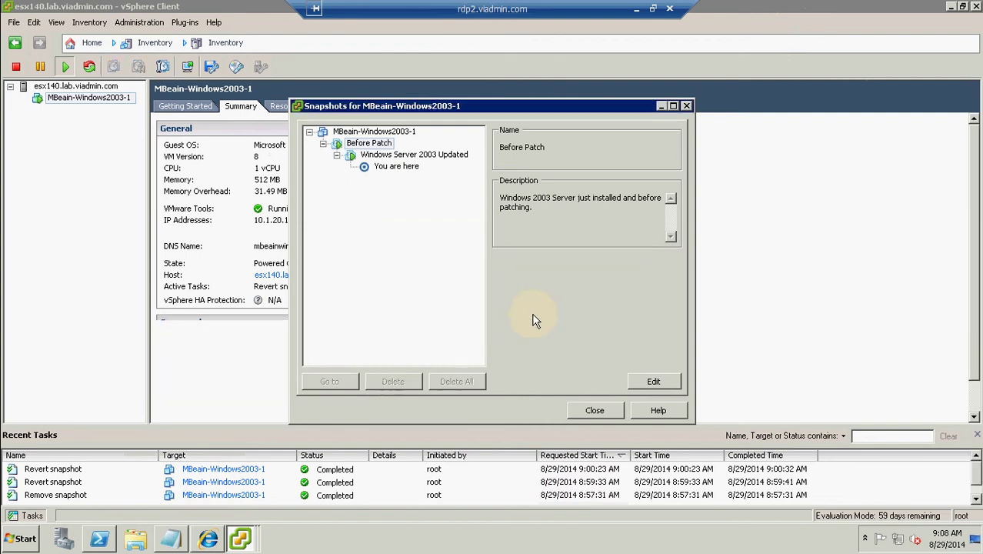
{"action": "left_click", "coordinate": [605, 421]}
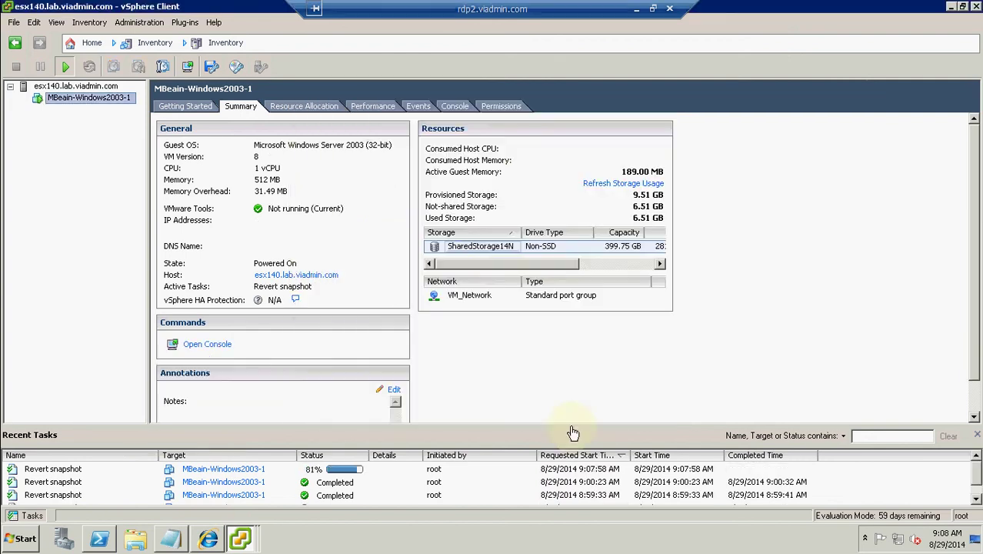
- Bring up the MBeain-Windows2003-1 console and check the reverted guest's desktop and Start menu
{"action": "left_click", "coordinate": [242, 536]}
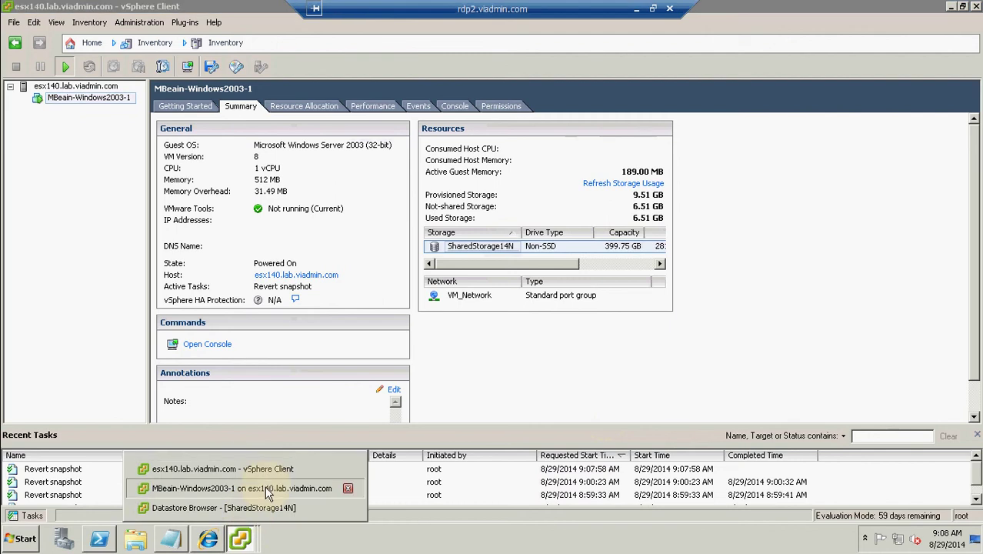
{"action": "left_click", "coordinate": [265, 486]}
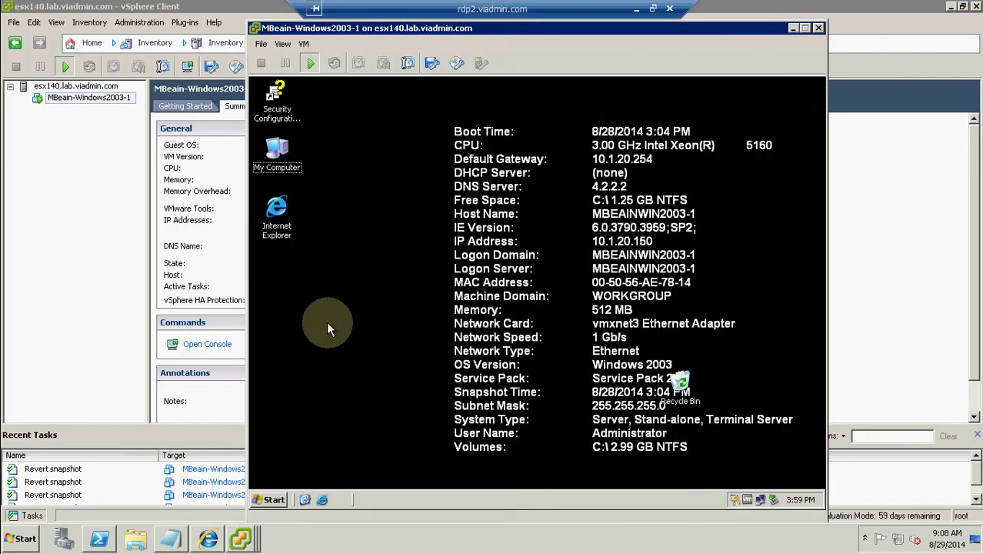
{"action": "left_click", "coordinate": [262, 501]}
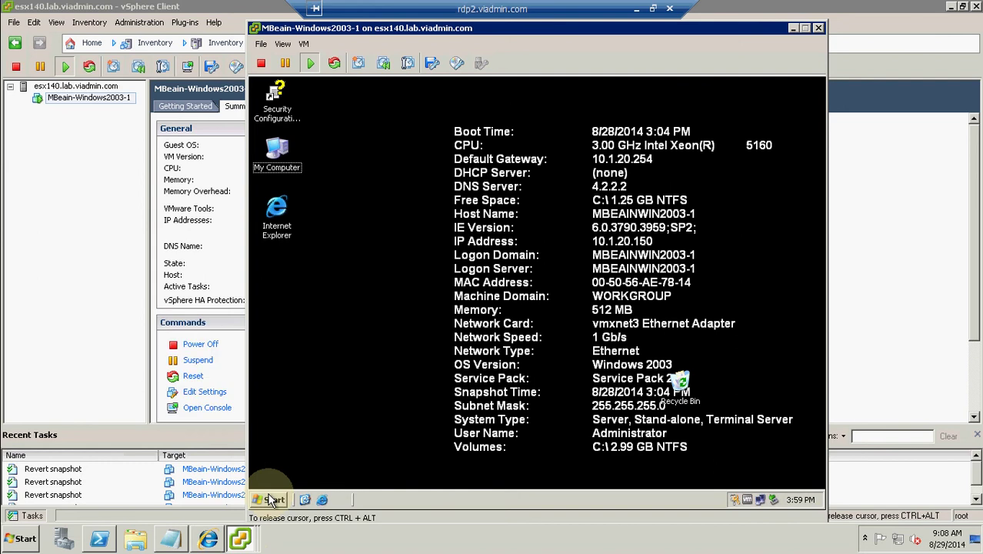
{"action": "left_click", "coordinate": [274, 501]}
{"action": "left_click", "coordinate": [273, 500]}
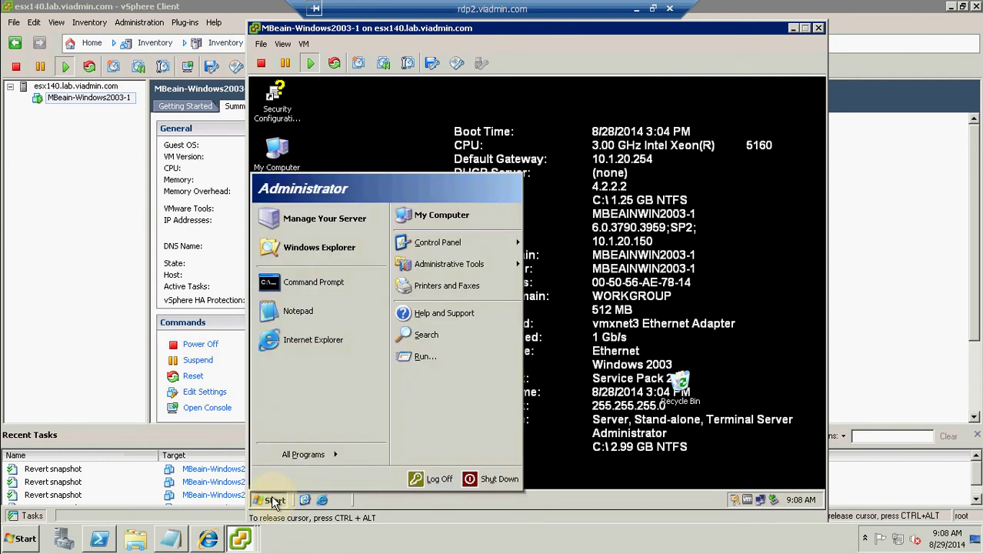
{"action": "left_click", "coordinate": [273, 500]}
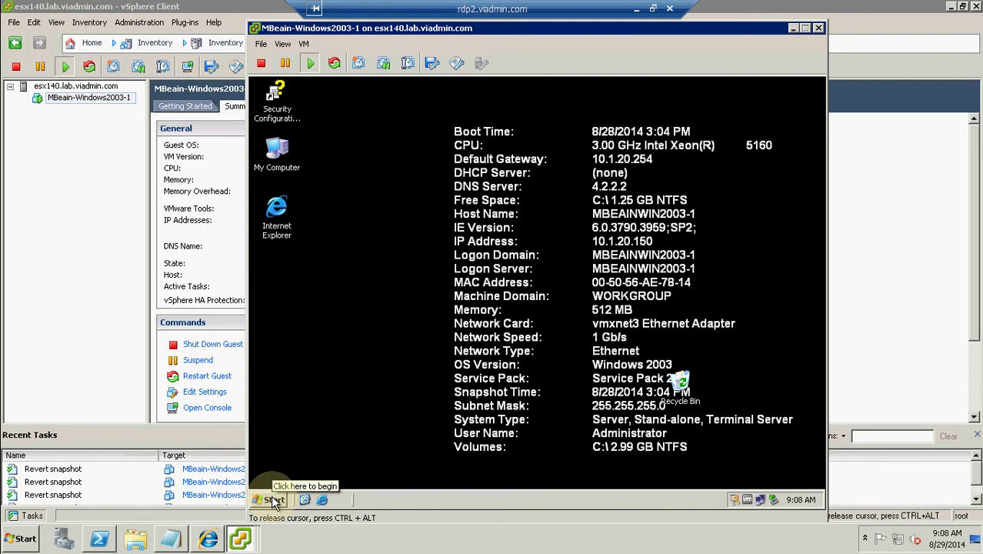
{"action": "left_click", "coordinate": [273, 501]}
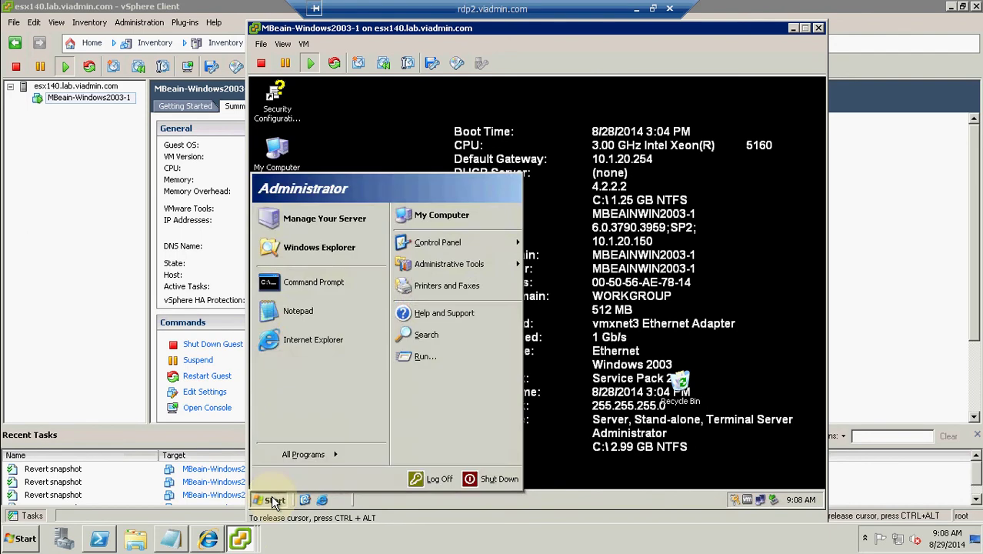
{"action": "left_click", "coordinate": [273, 500]}
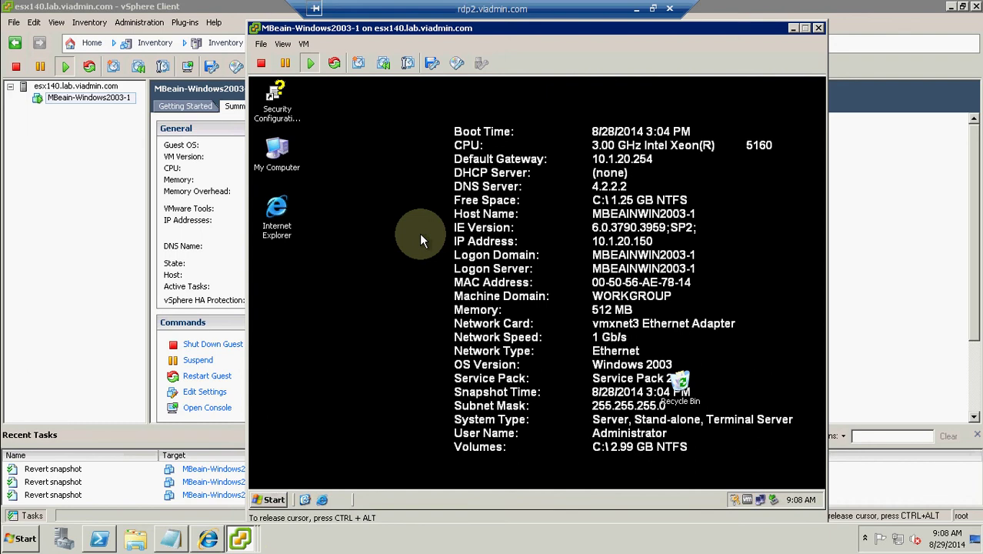
- Check the Internet Explorer version inside the guest and close the browser
{"action": "double_click", "coordinate": [279, 210]}
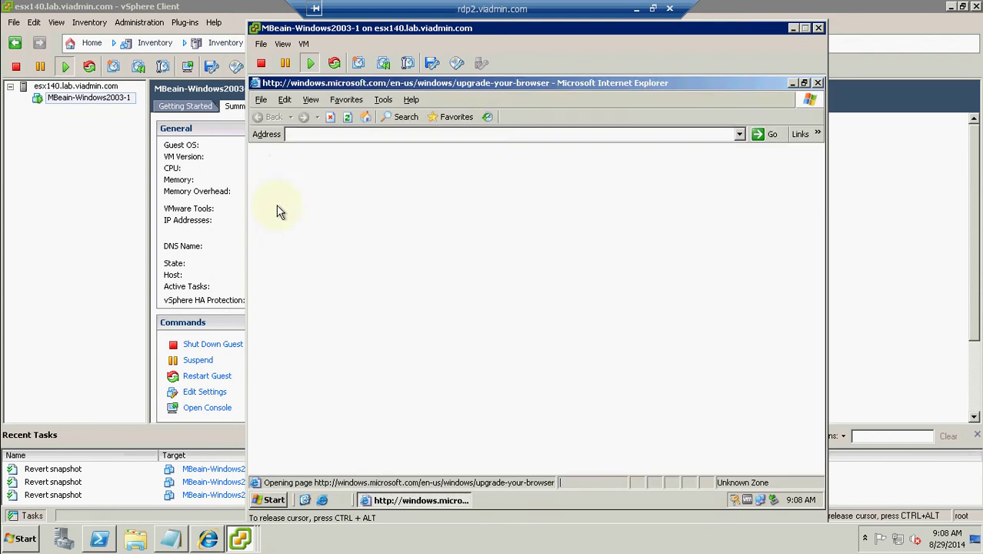
{"action": "left_click", "coordinate": [411, 100]}
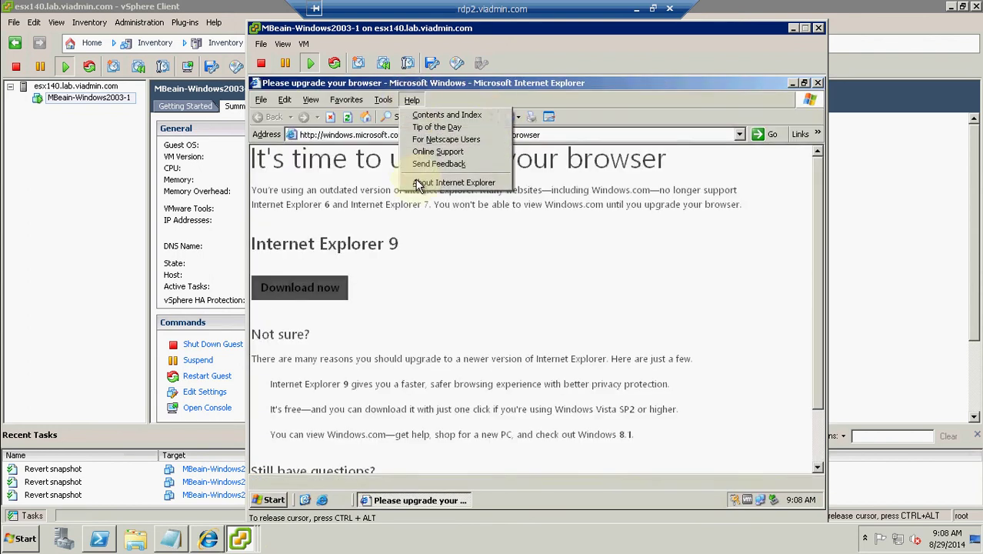
{"action": "left_click", "coordinate": [419, 184]}
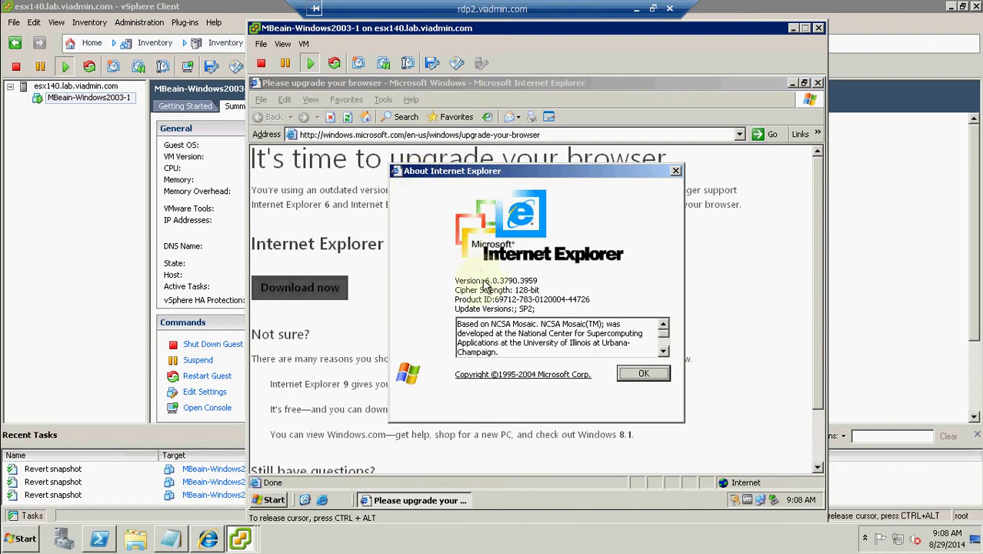
{"action": "left_click", "coordinate": [676, 172]}
{"action": "left_click", "coordinate": [818, 83]}
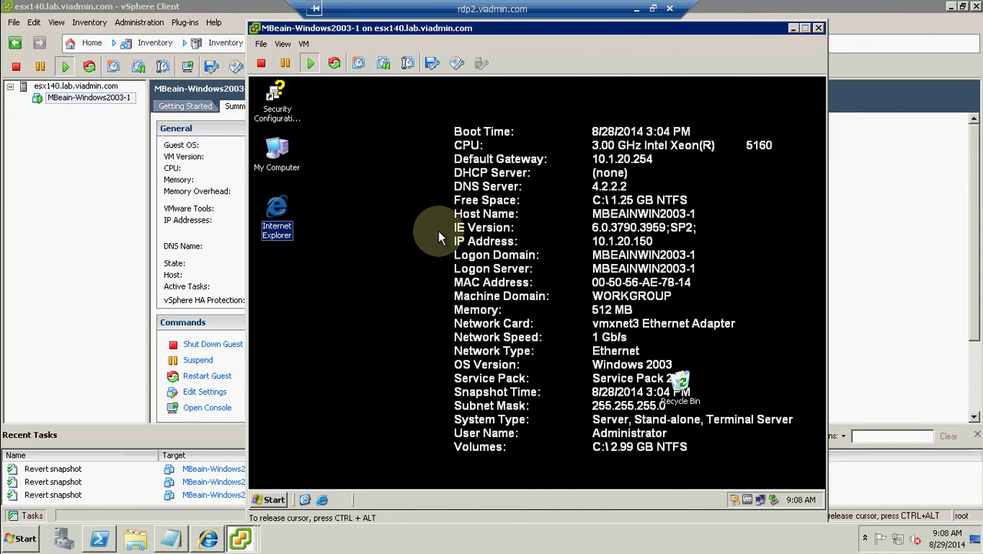
{"action": "left_click", "coordinate": [438, 231]}
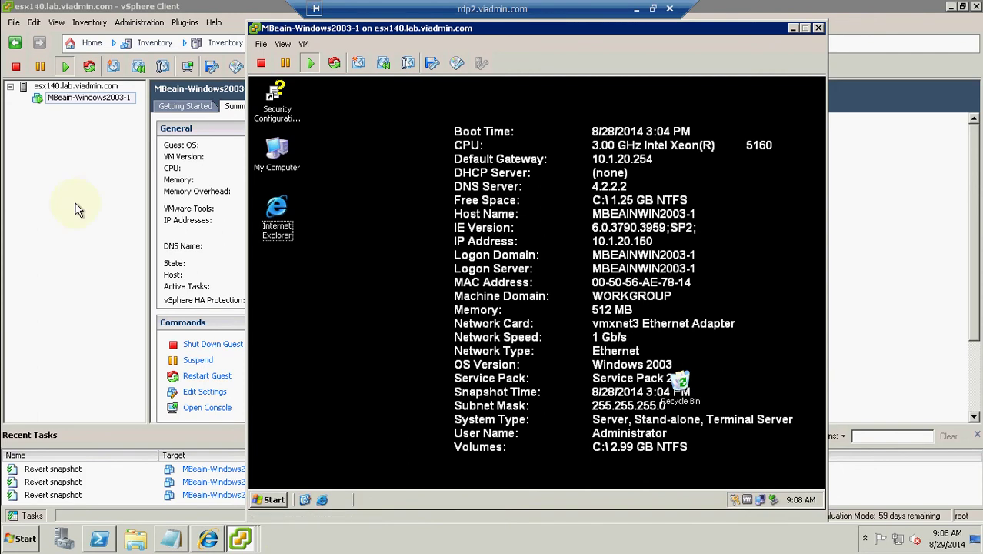
- Open the Snapshot Manager for the MBeain-Windows2003-1 virtual machine
{"action": "left_click", "coordinate": [88, 97]}
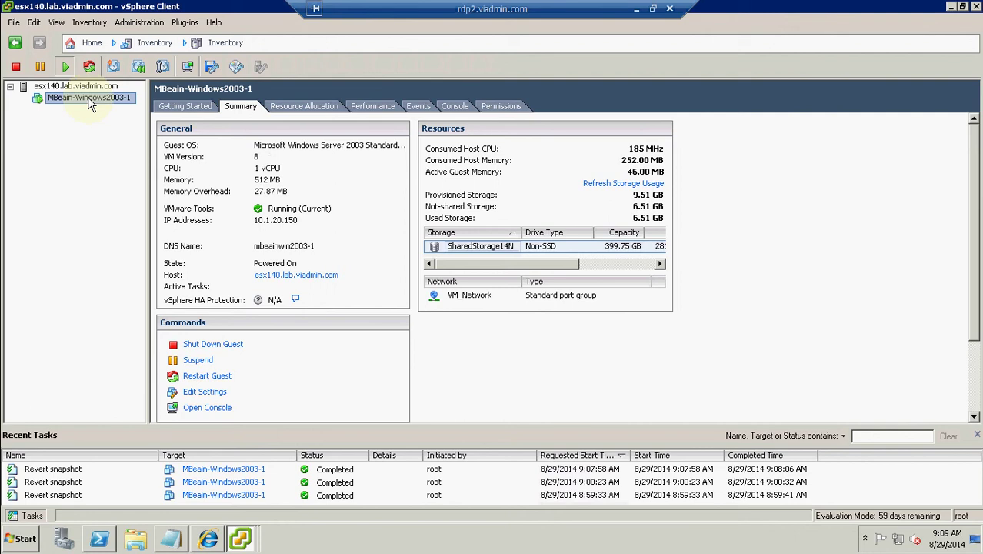
{"action": "right_click", "coordinate": [88, 96]}
{"action": "mouse_move", "coordinate": [164, 136]}
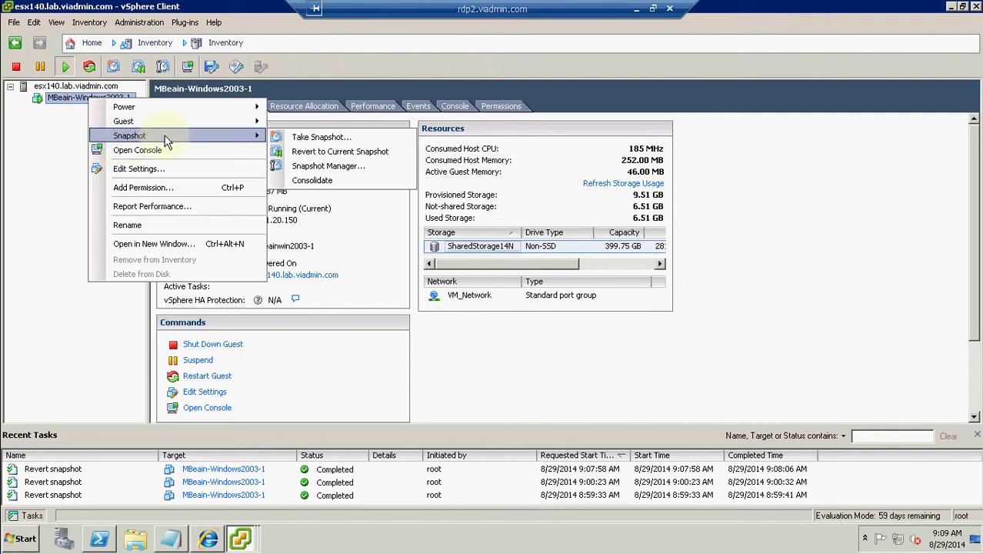
{"action": "left_click", "coordinate": [318, 166]}
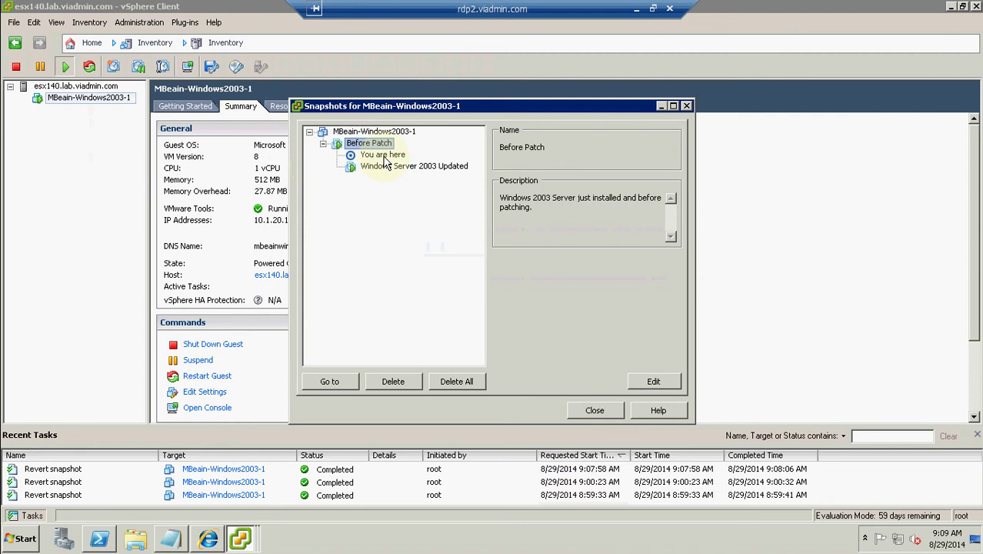
- Check the guest's system information in the MBeain-Windows2003-1 console and return to the Snapshot Manager
{"action": "left_click", "coordinate": [240, 538]}
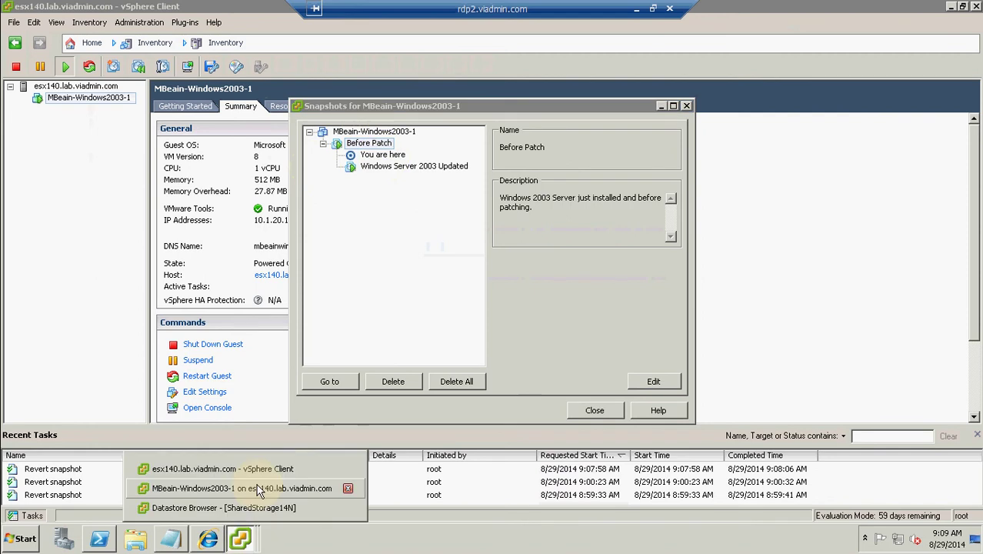
{"action": "left_click", "coordinate": [259, 489]}
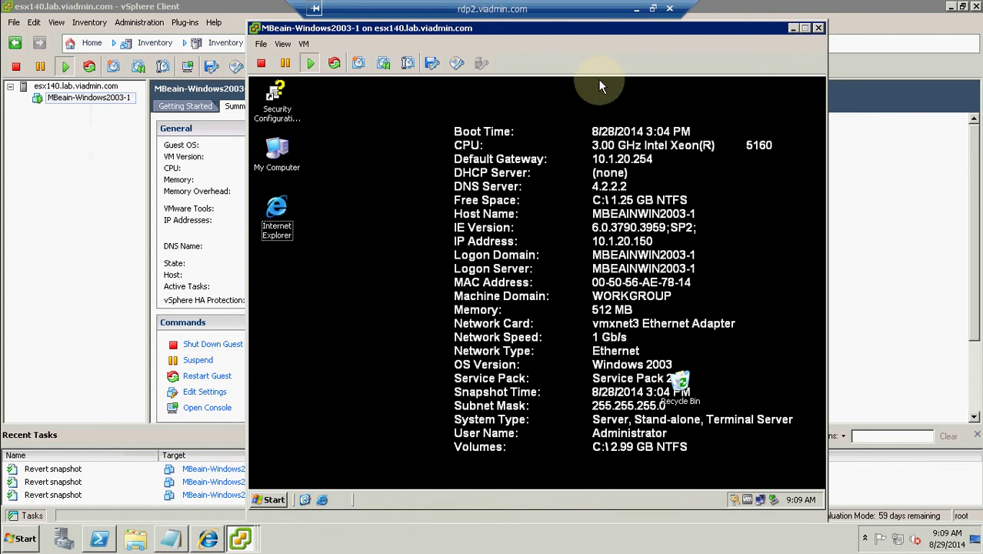
{"action": "left_click", "coordinate": [856, 146]}
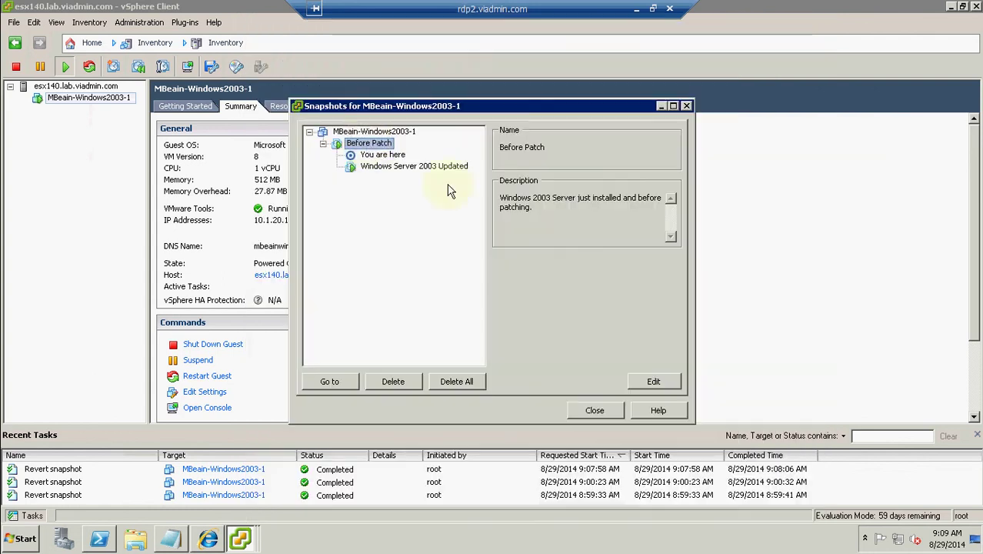
- Revert the virtual machine to the Windows Server 2003 Updated snapshot and close the Snapshot Manager
{"action": "left_click", "coordinate": [368, 145]}
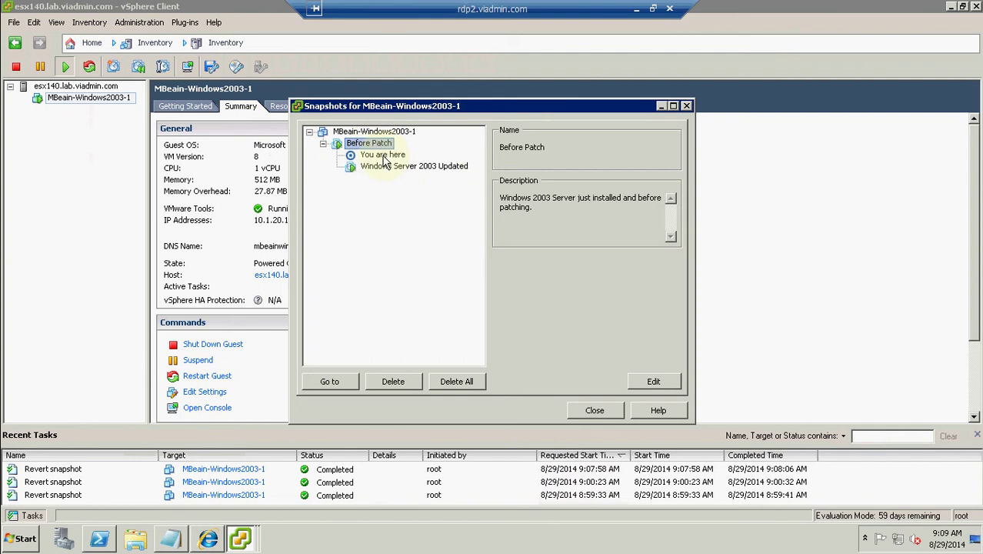
{"action": "left_click", "coordinate": [379, 168]}
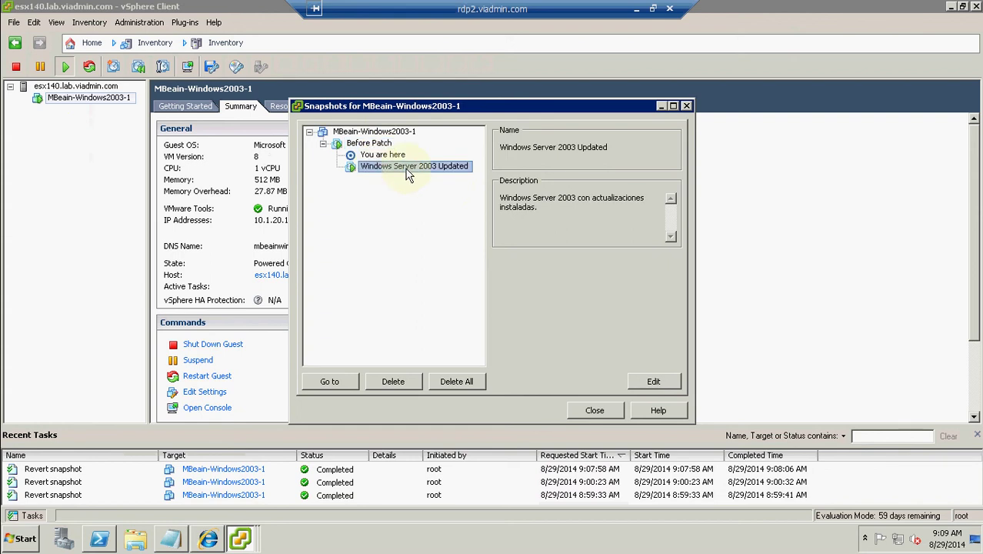
{"action": "left_click", "coordinate": [332, 382]}
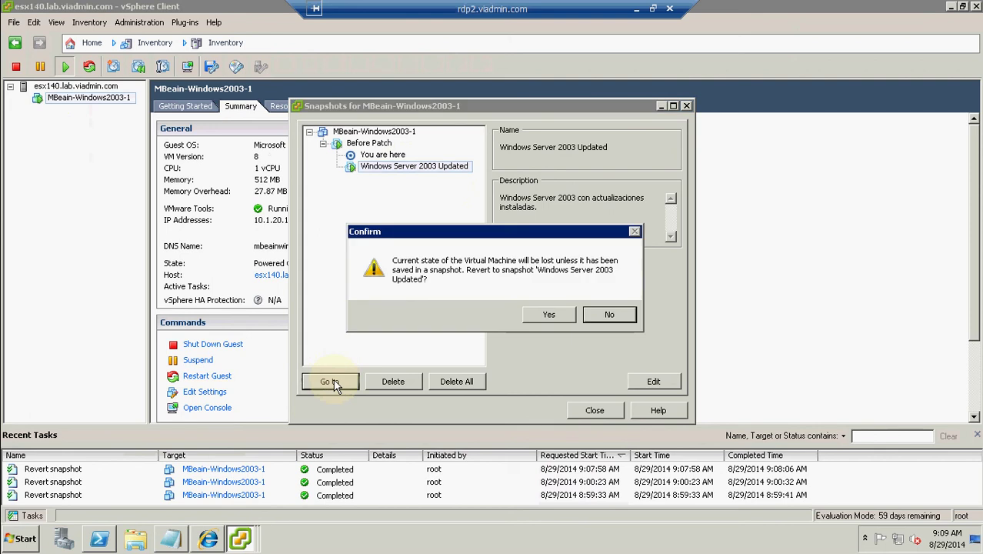
{"action": "left_click", "coordinate": [537, 316]}
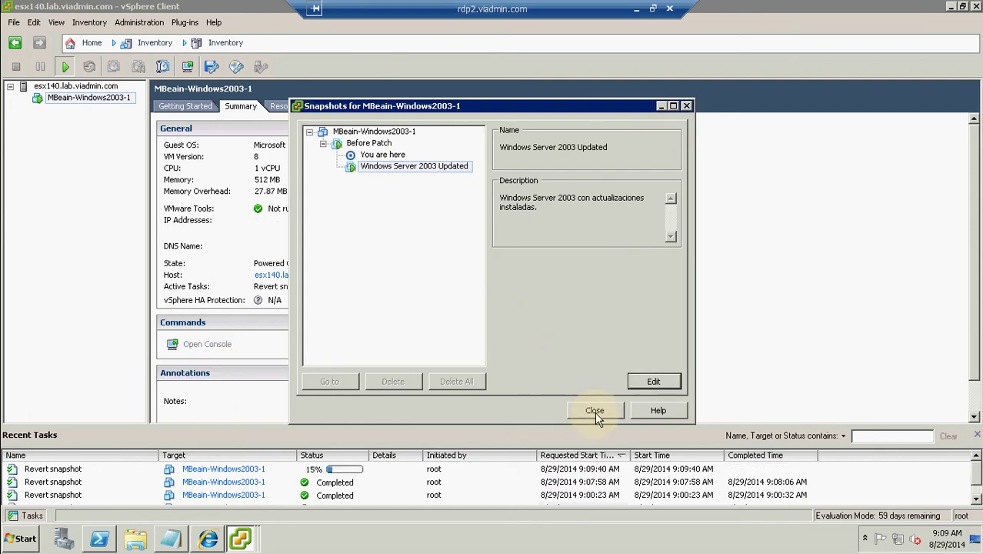
{"action": "left_click", "coordinate": [594, 412]}
- Bring up the MBeain-Windows2003-1 console and check the restored guest's system information and Start menu
{"action": "left_click", "coordinate": [241, 543]}
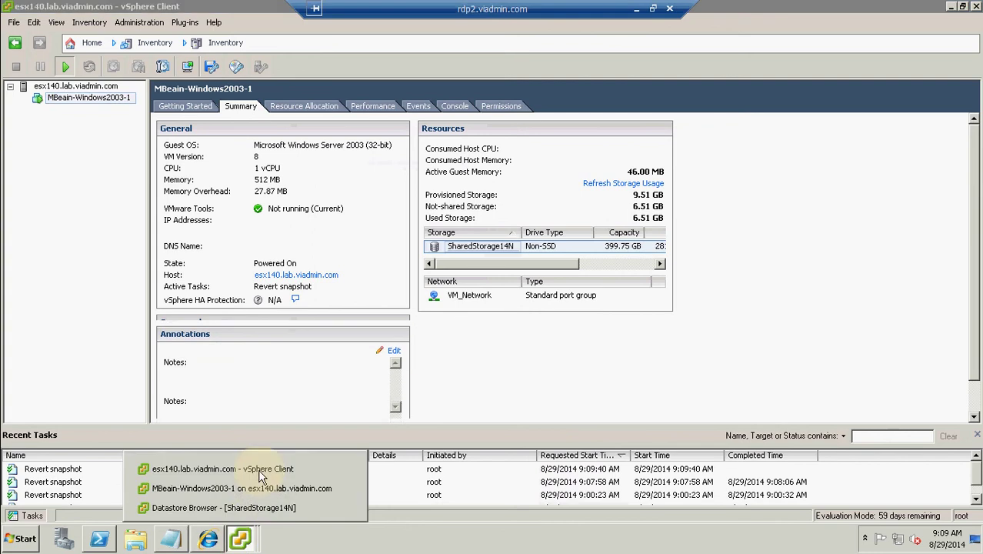
{"action": "left_click", "coordinate": [254, 494]}
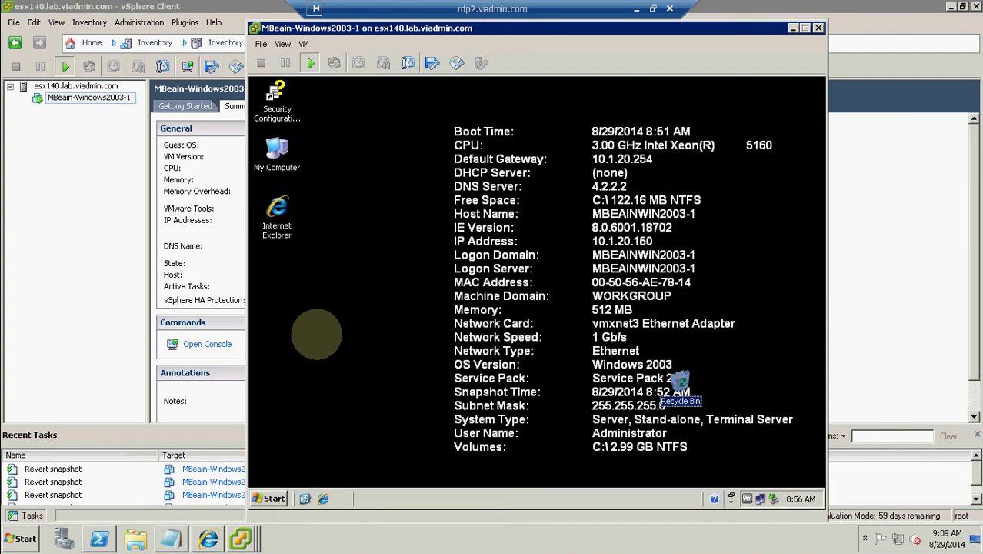
{"action": "left_click", "coordinate": [269, 499]}
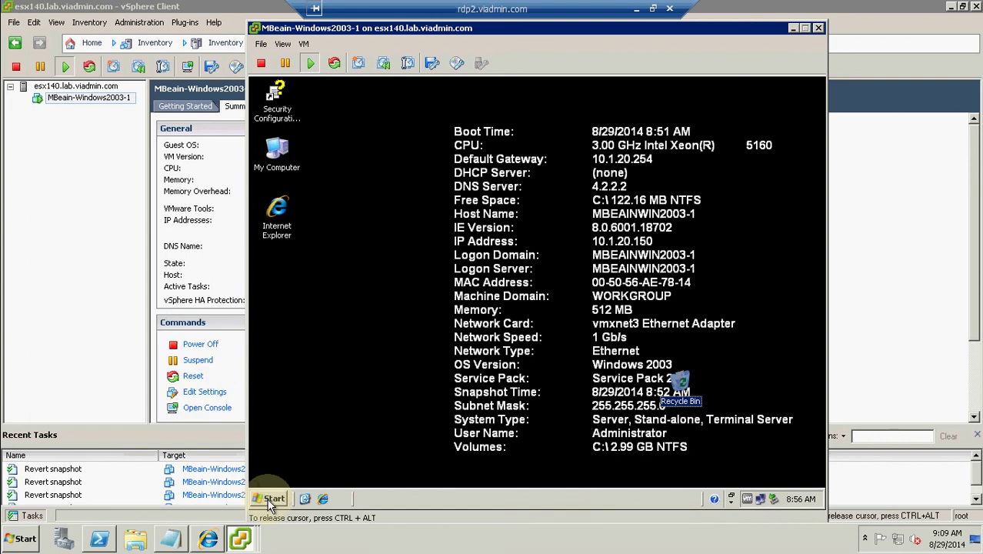
{"action": "left_click", "coordinate": [271, 499]}
{"action": "left_click", "coordinate": [271, 500]}
- Check the Internet Explorer version inside the guest, and close the browser and the console window
{"action": "double_click", "coordinate": [279, 211]}
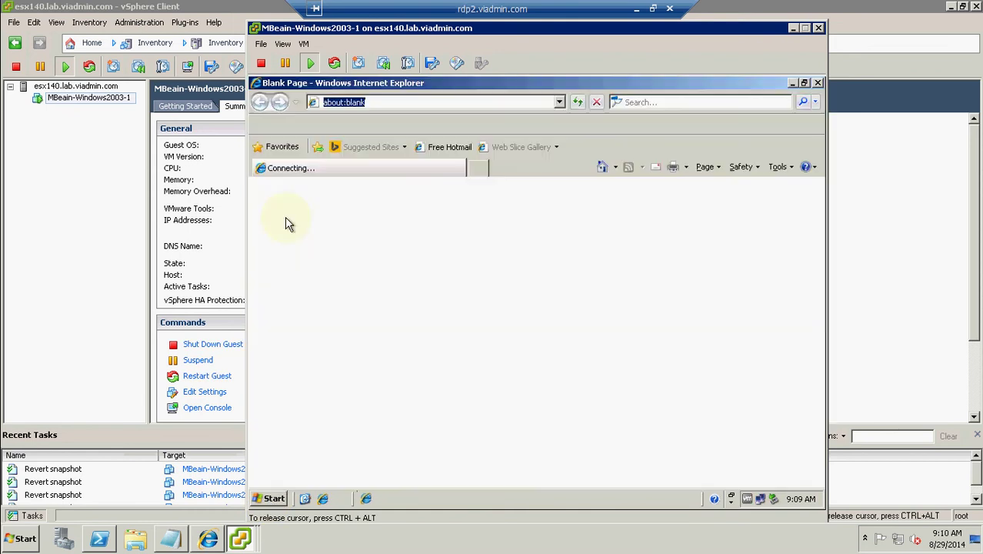
{"action": "left_click", "coordinate": [410, 123]}
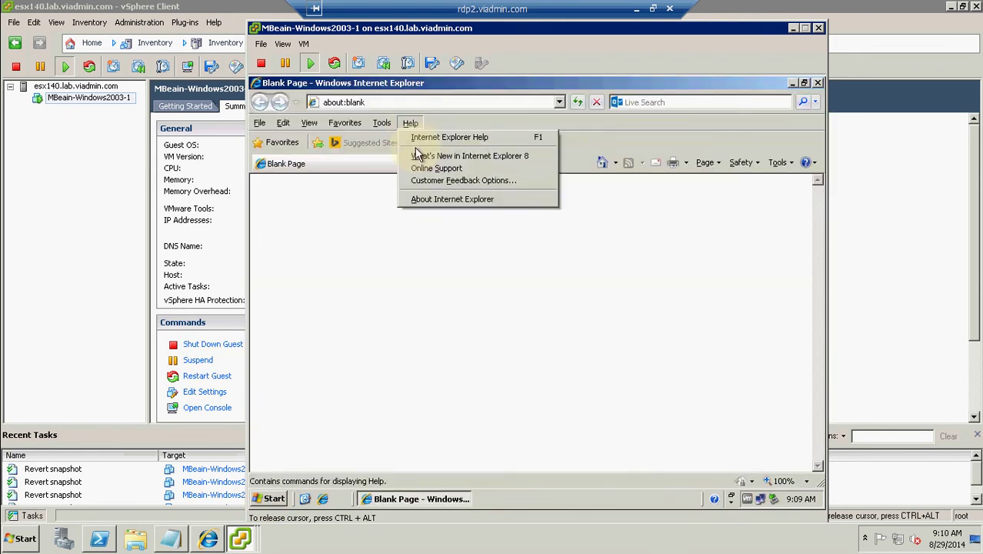
{"action": "left_click", "coordinate": [426, 202]}
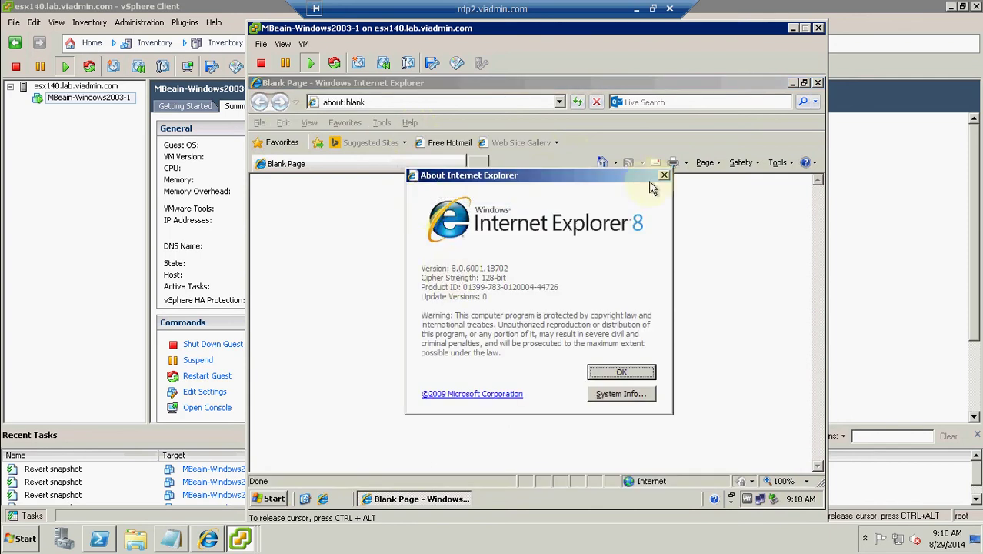
{"action": "left_click", "coordinate": [665, 175]}
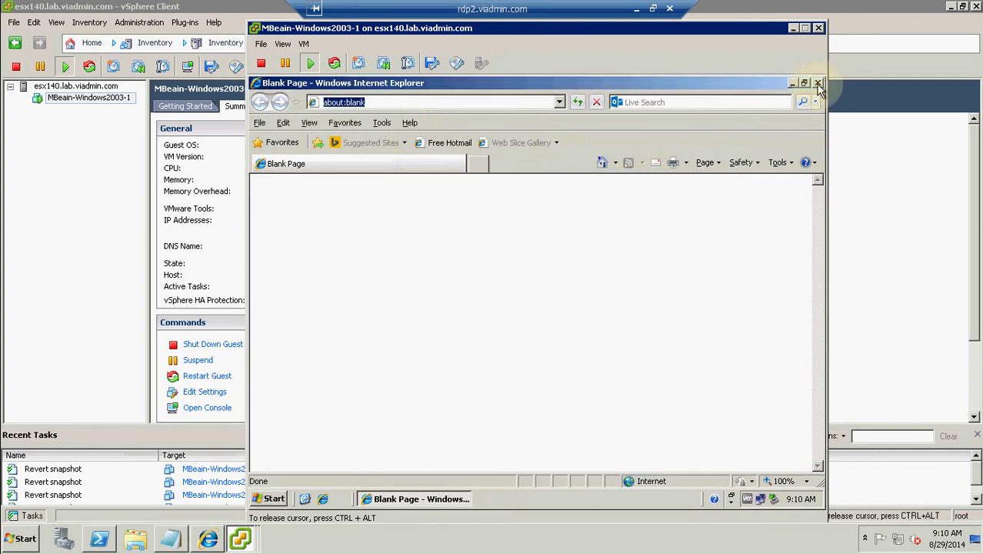
{"action": "left_click", "coordinate": [819, 84]}
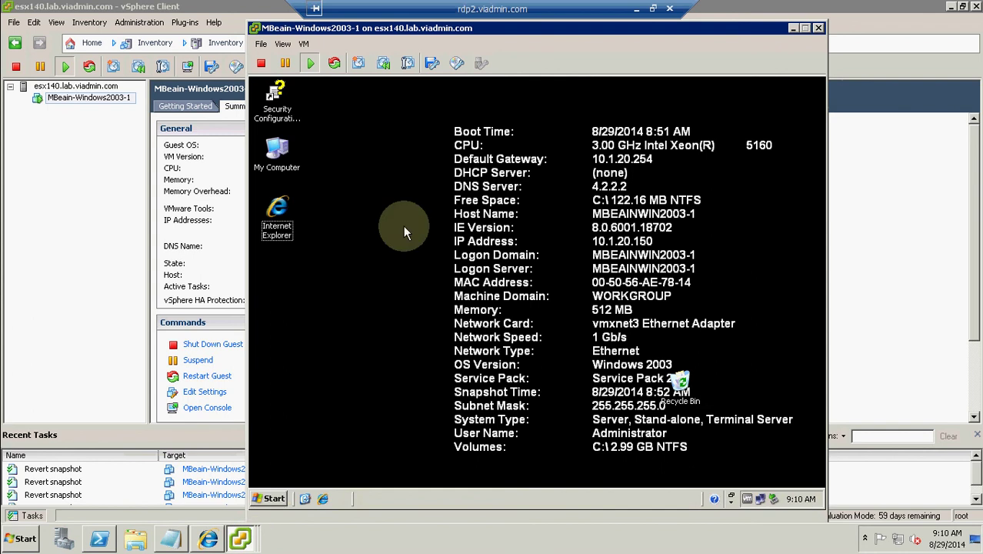
{"action": "left_click", "coordinate": [821, 31]}
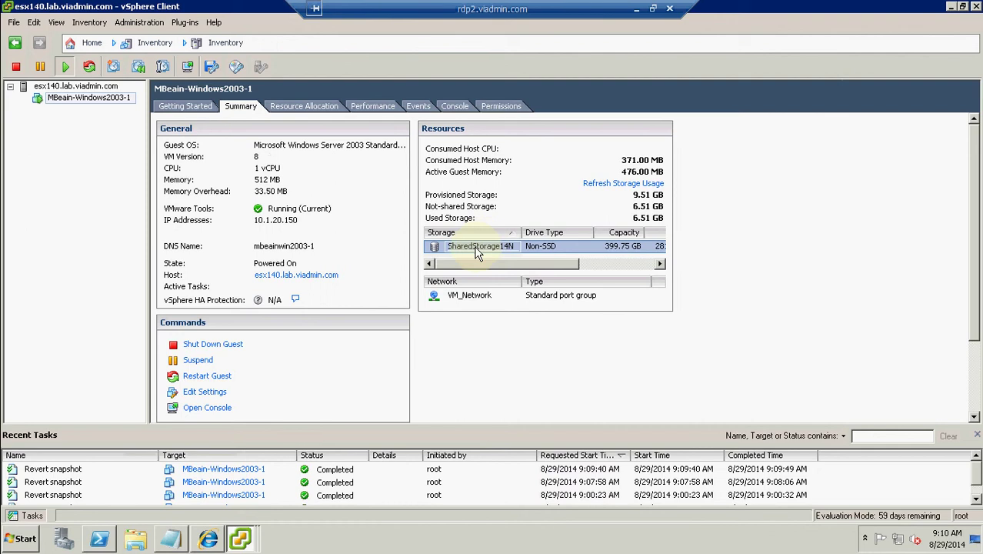
- Browse the SharedStorage14N datastore to the MBeain-Windows2003-1 folder and widen the browser window and Name column to show full file names
{"action": "right_click", "coordinate": [476, 248]}
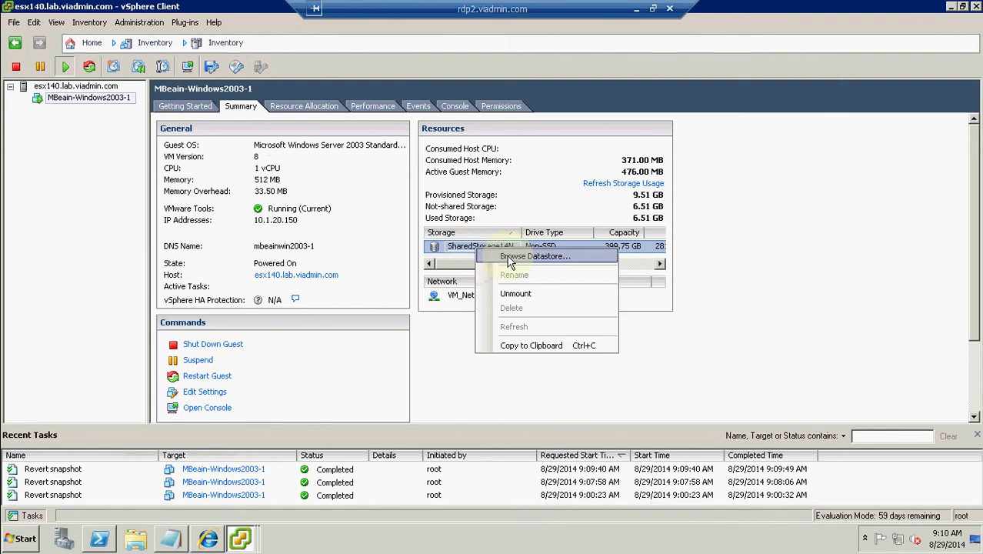
{"action": "left_click", "coordinate": [512, 257]}
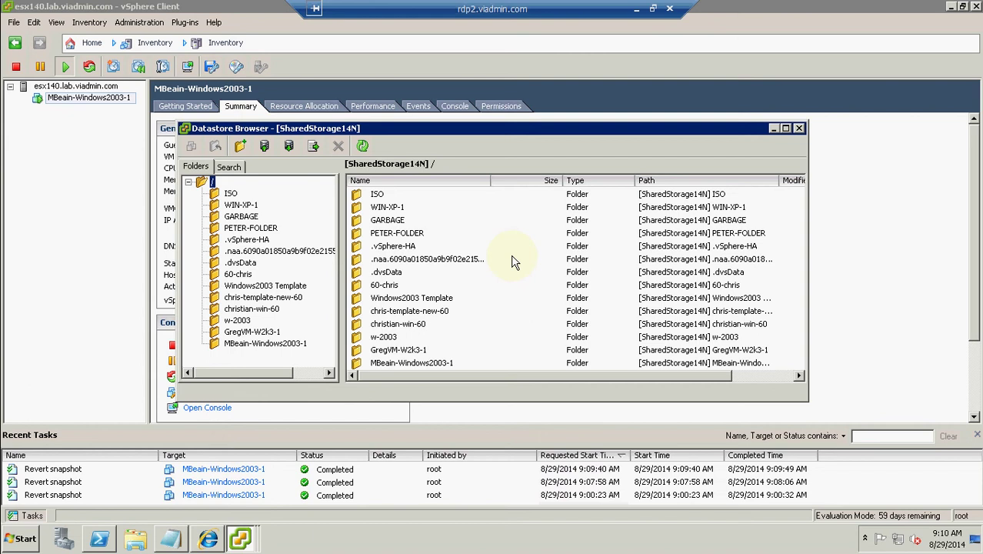
{"action": "double_click", "coordinate": [411, 362]}
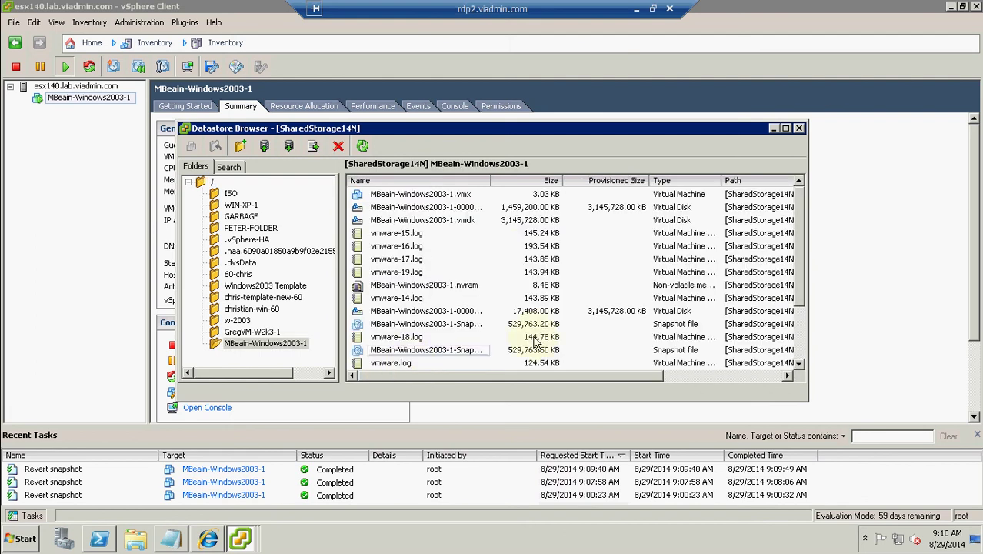
{"action": "left_click_drag", "start_coordinate": [808, 345], "coordinate": [932, 350]}
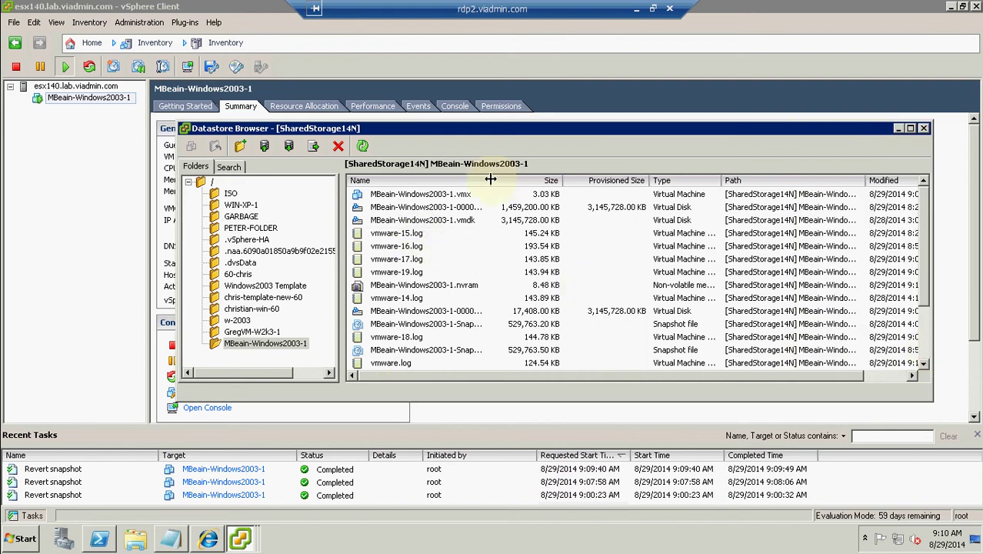
{"action": "left_click_drag", "start_coordinate": [492, 180], "coordinate": [539, 180]}
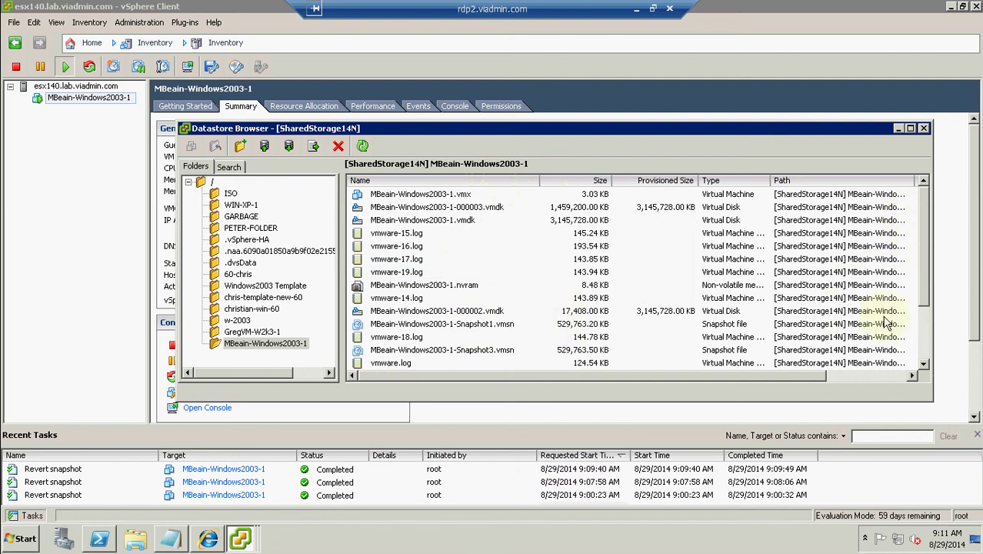
- Examine the base disk, the 000002 and 000003 delta disks and the snapshot files, and close the Datastore Browser
{"action": "left_click_drag", "start_coordinate": [925, 306], "coordinate": [925, 278]}
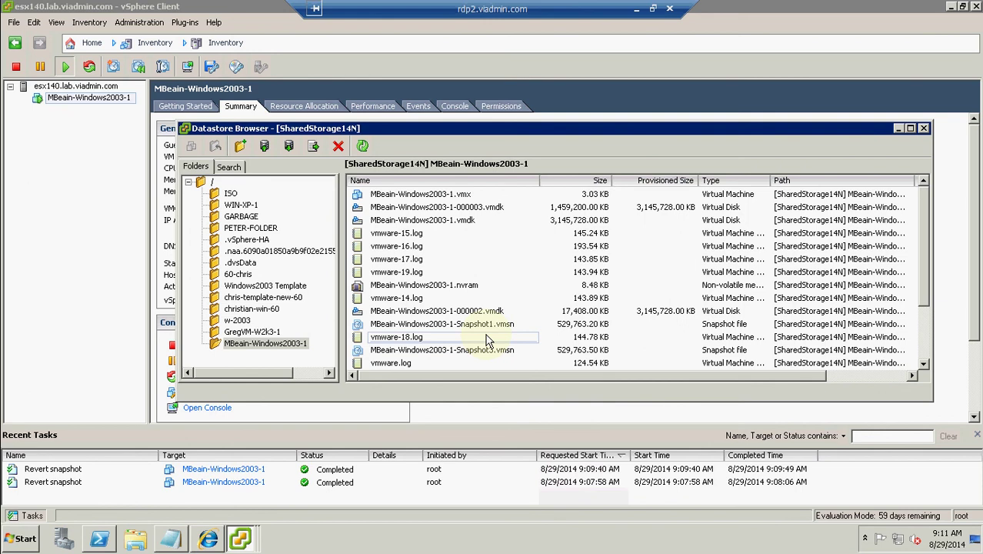
{"action": "left_click", "coordinate": [496, 312]}
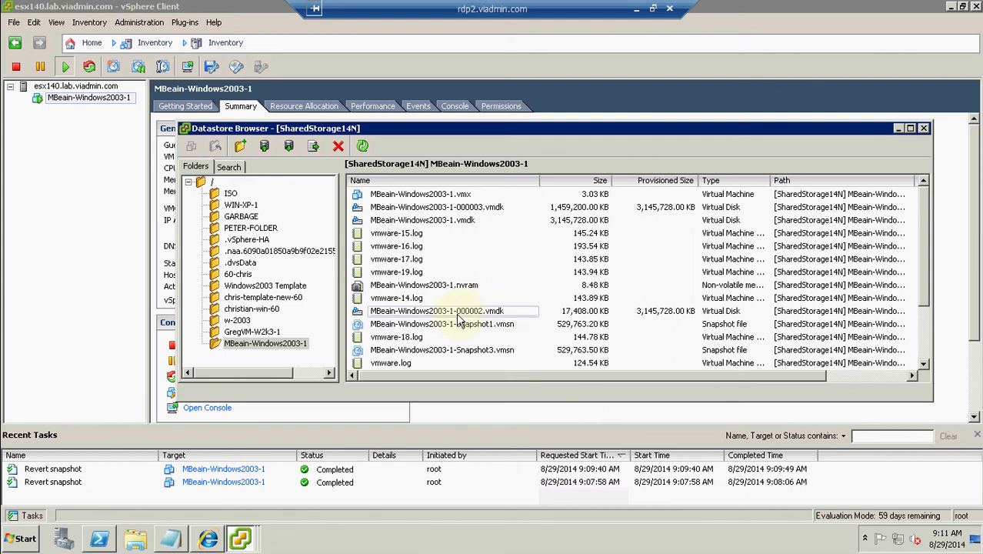
{"action": "left_click", "coordinate": [466, 208]}
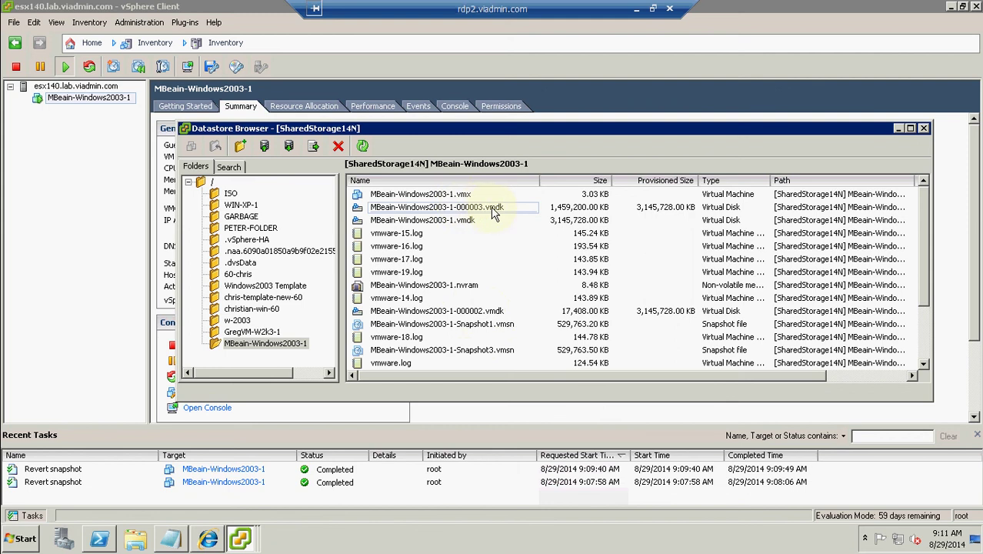
{"action": "left_click", "coordinate": [454, 220]}
{"action": "left_click", "coordinate": [441, 234]}
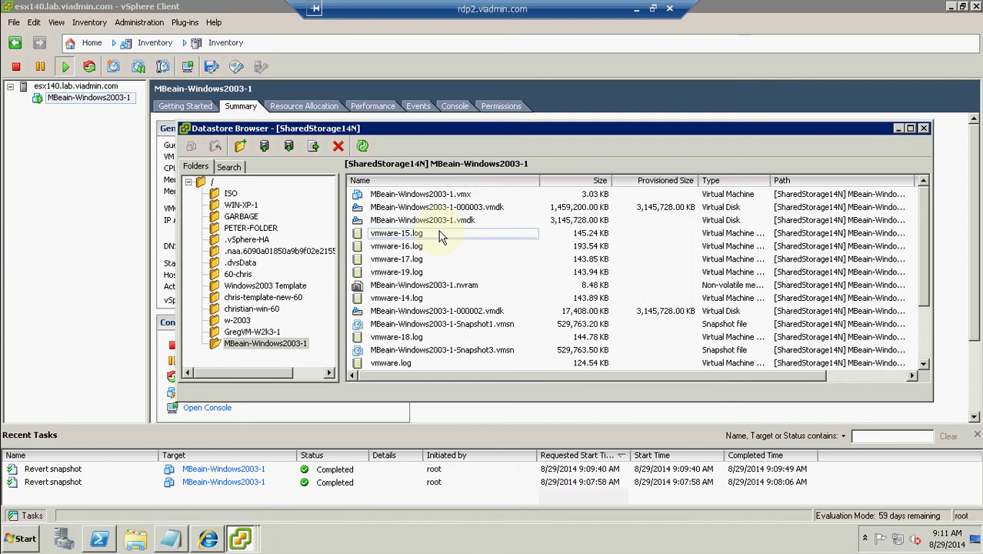
{"action": "left_click", "coordinate": [463, 221]}
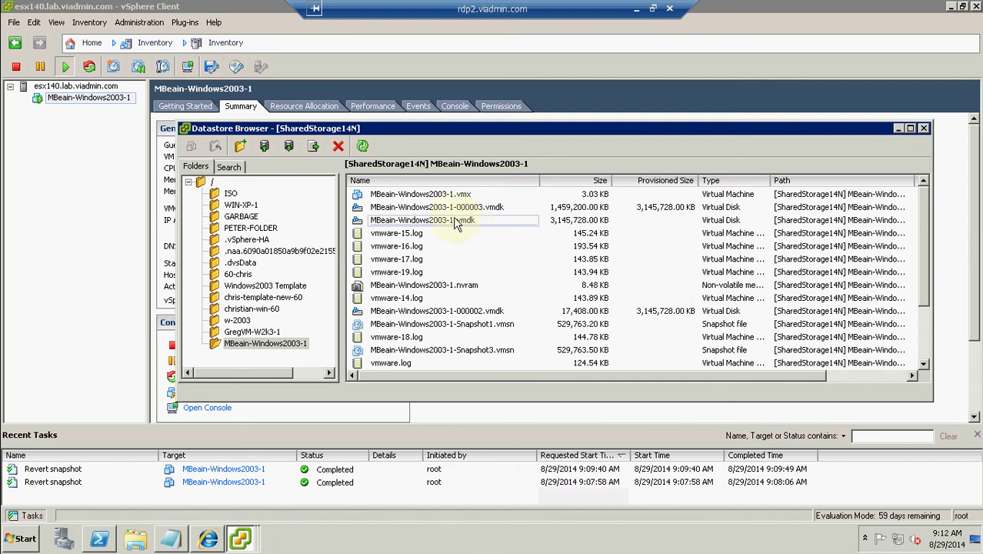
{"action": "left_click", "coordinate": [925, 130]}
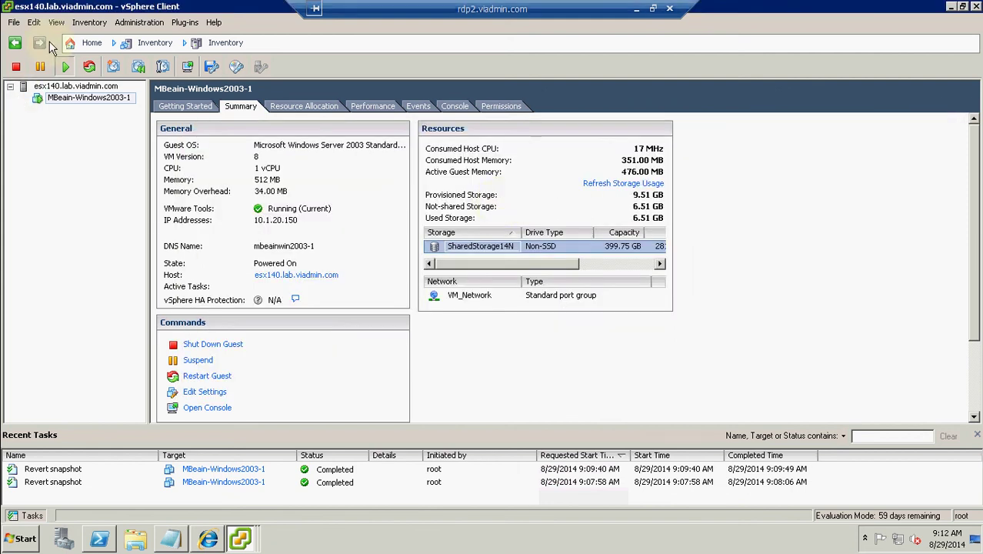
- Reopen the virtual machine's Snapshot Manager and review the Before Patch and Windows Server 2003 Updated snapshots
{"action": "right_click", "coordinate": [57, 96]}
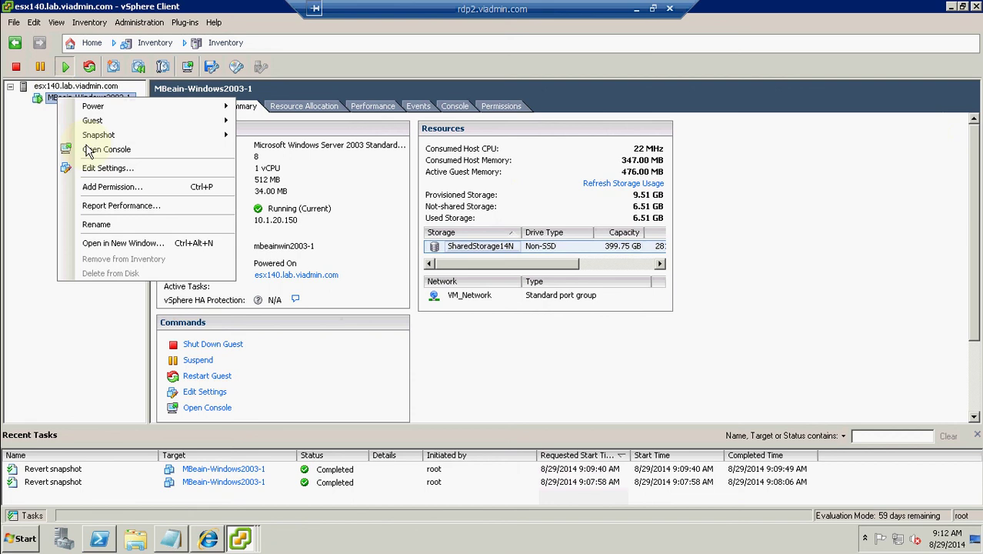
{"action": "mouse_move", "coordinate": [99, 135]}
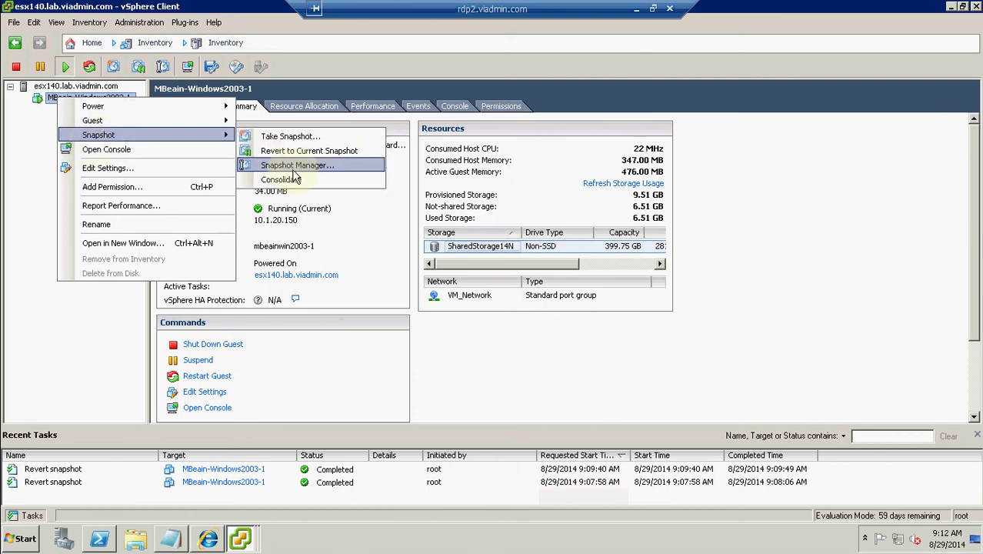
{"action": "left_click", "coordinate": [294, 167]}
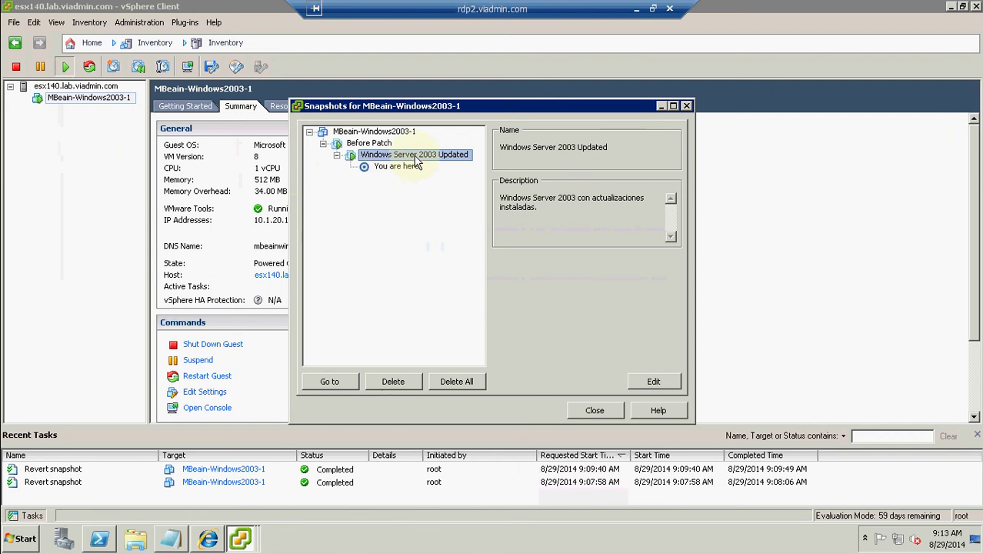
{"action": "left_click", "coordinate": [360, 146]}
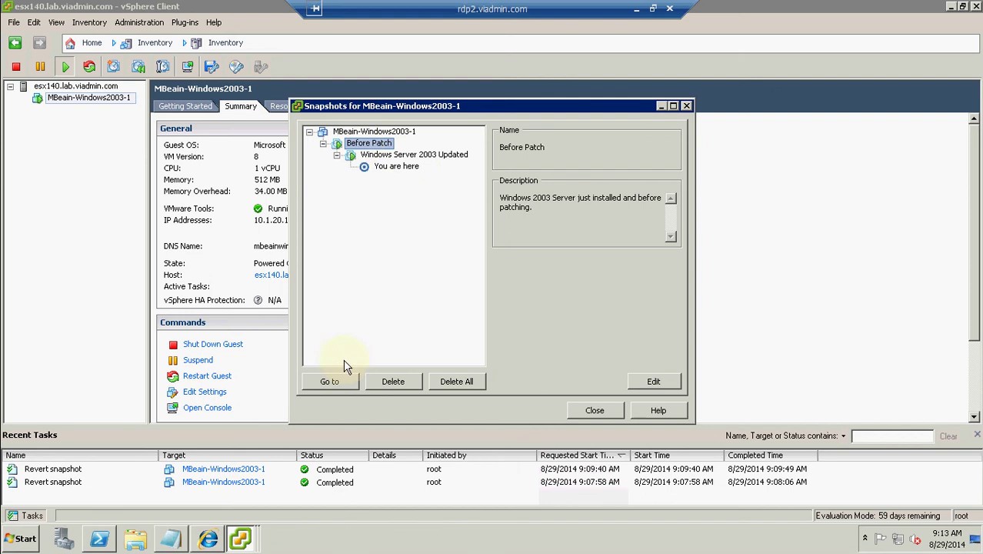
{"action": "left_click", "coordinate": [398, 158]}
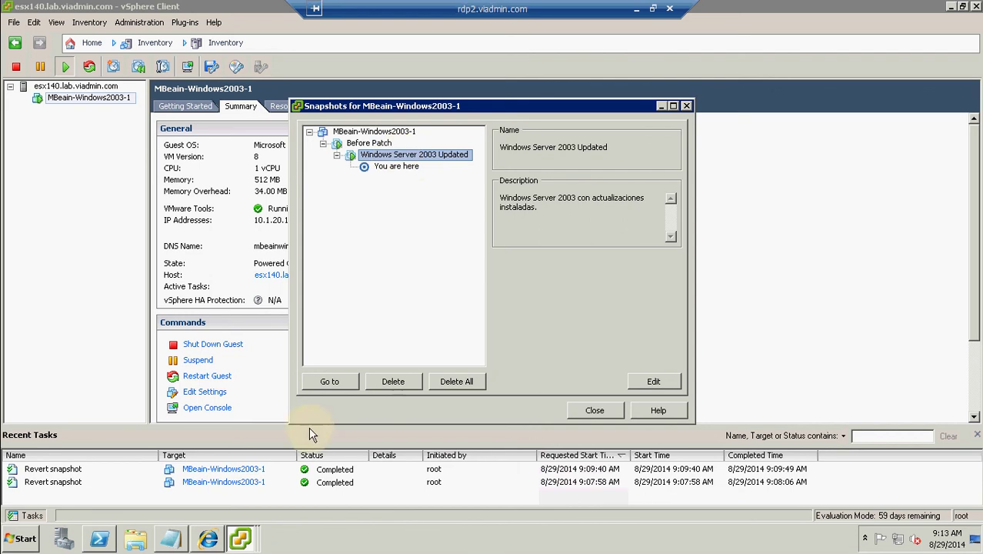
- Check the guest desktop's system information in the MBeain-Windows2003-1 console window, and return to the Snapshot Manager
{"action": "left_click", "coordinate": [240, 539]}
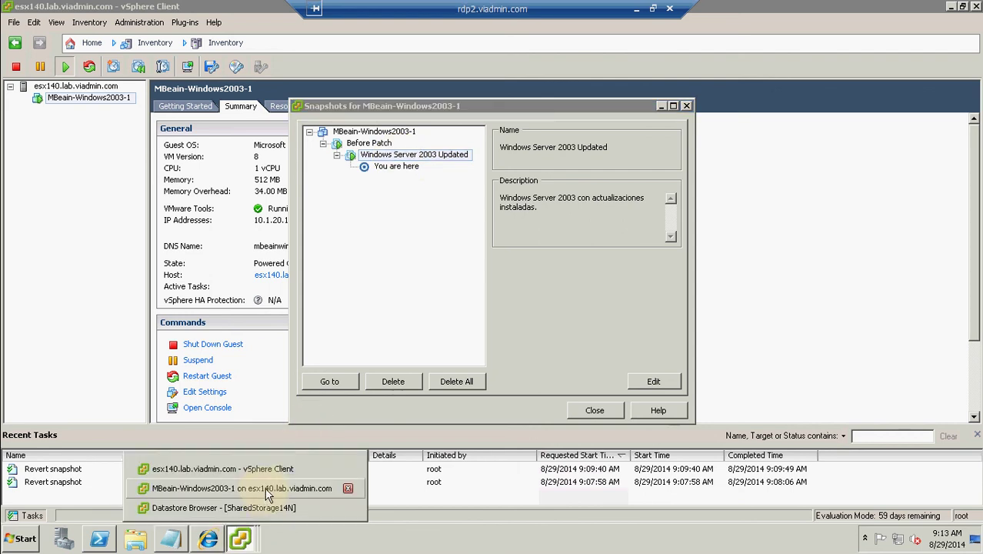
{"action": "left_click", "coordinate": [262, 489]}
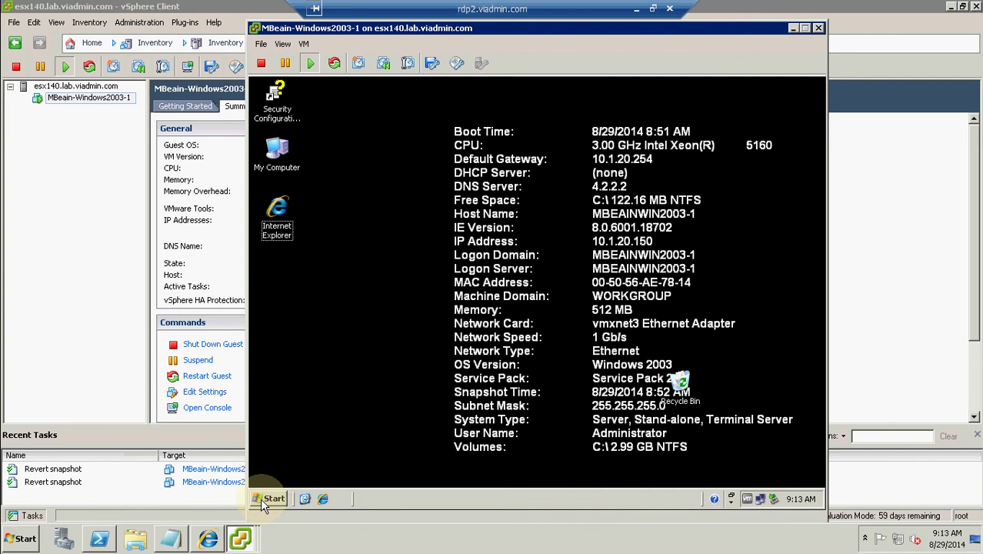
{"action": "left_click", "coordinate": [96, 329]}
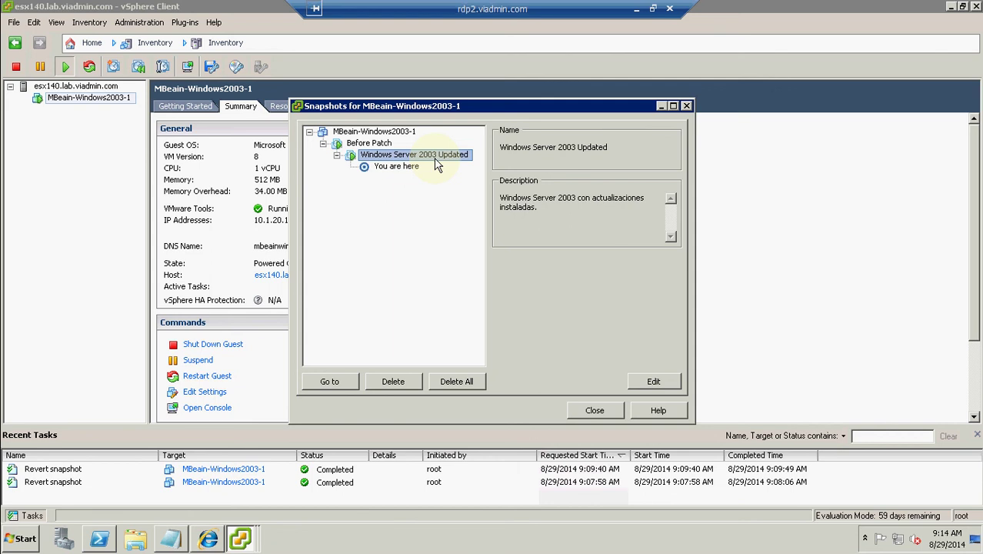
- Review the You are here position in the snapshot tree and close the Snapshot Manager
{"action": "left_click", "coordinate": [398, 167]}
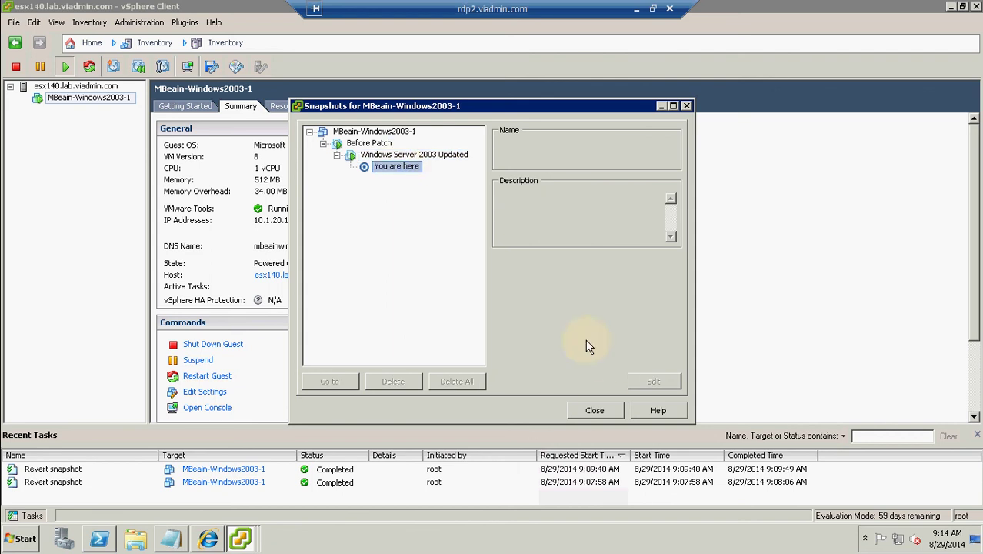
{"action": "left_click", "coordinate": [596, 409]}
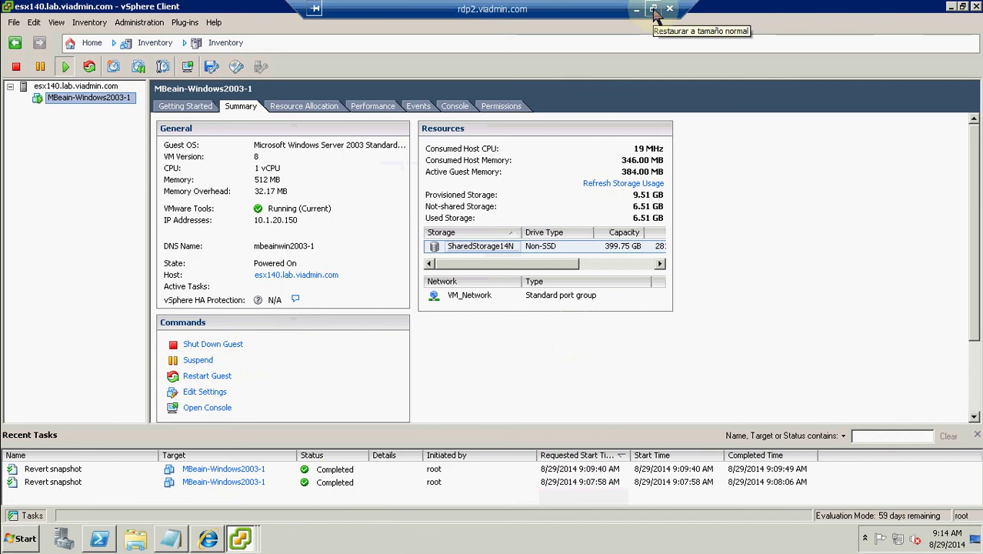
{"action": "left_click", "coordinate": [653, 9]}
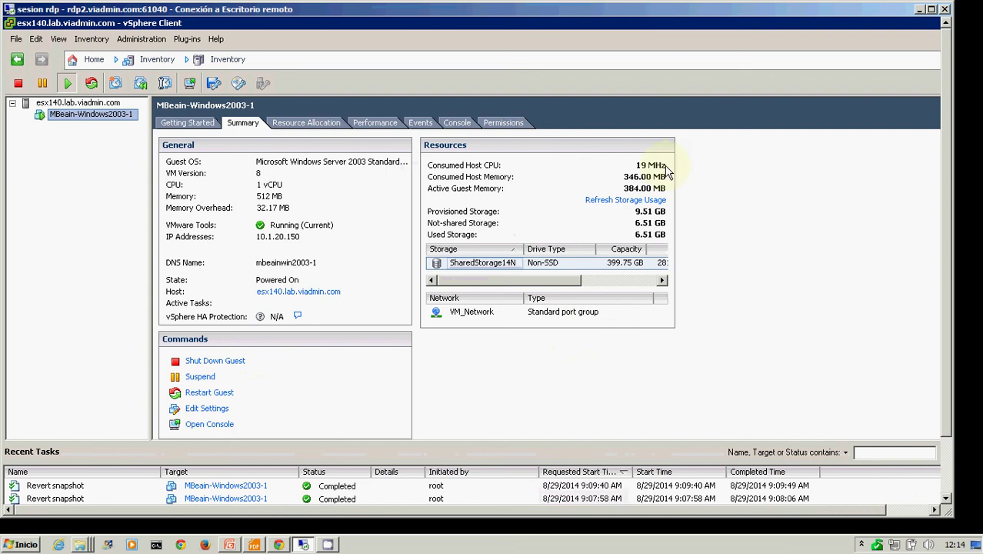
{"action": "left_click", "coordinate": [861, 544]}
{"action": "left_click", "coordinate": [839, 491]}
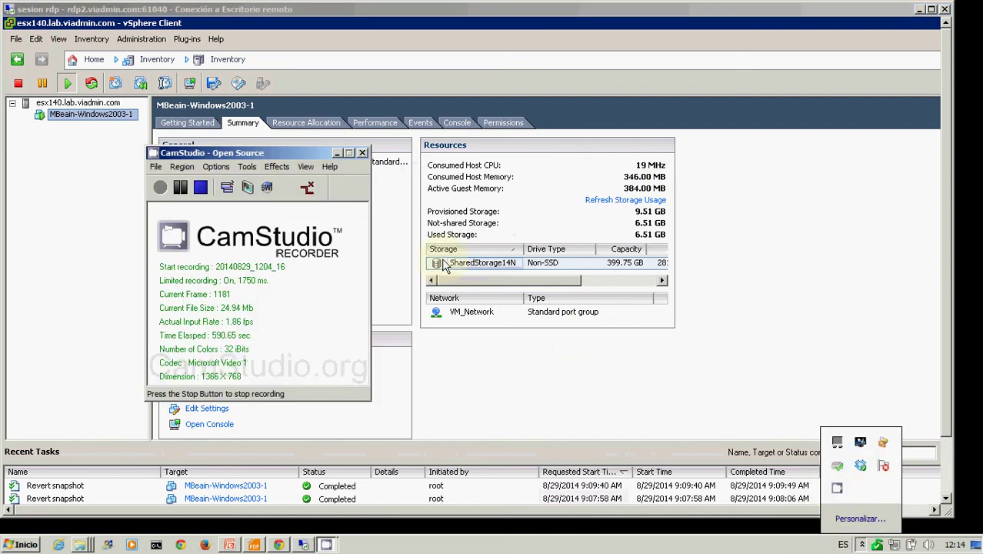